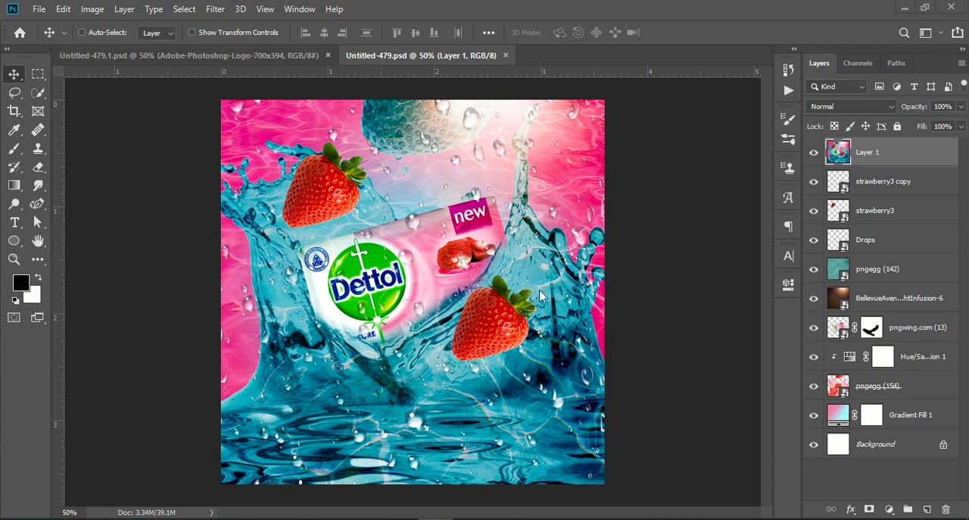
Step: Create a new 1080 x 1080 px document at 300 ppi from the recent Custom preset
click(37, 10)
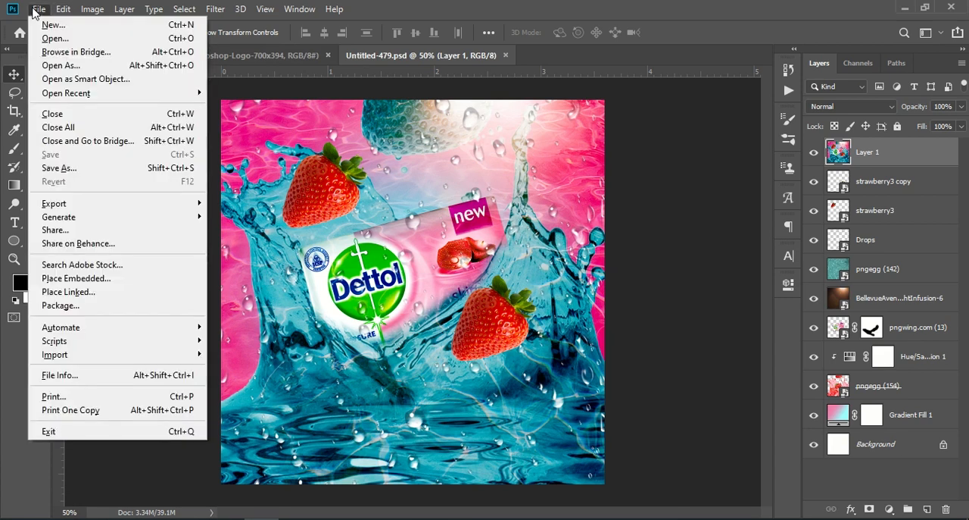
key(Escape)
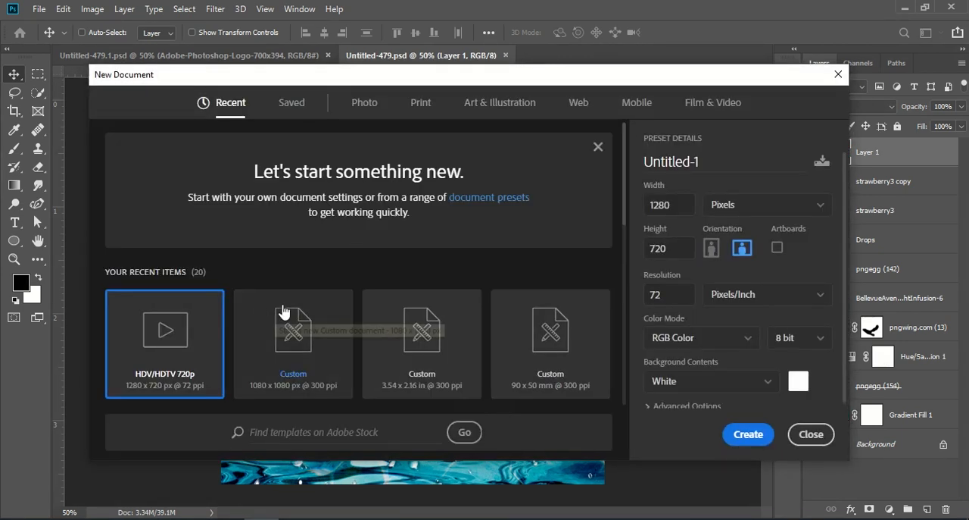
click(333, 321)
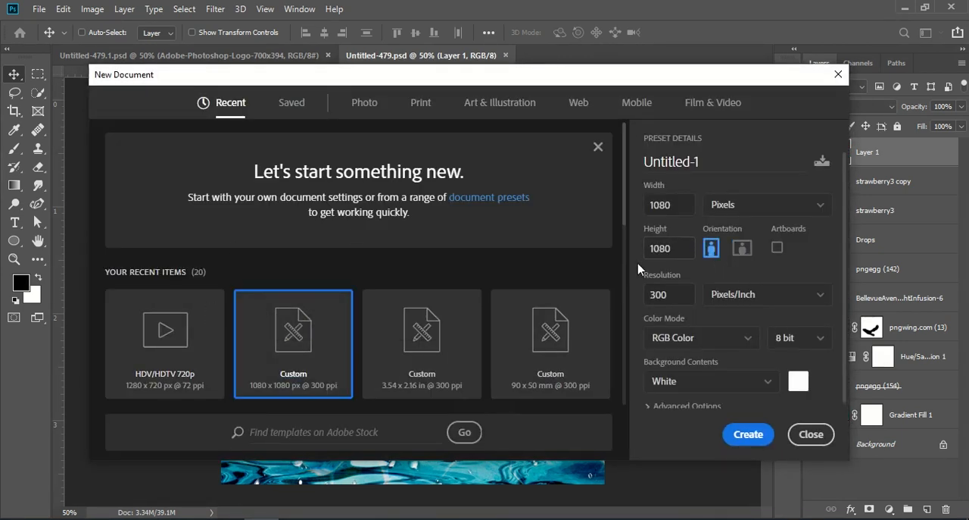
double_click(680, 205)
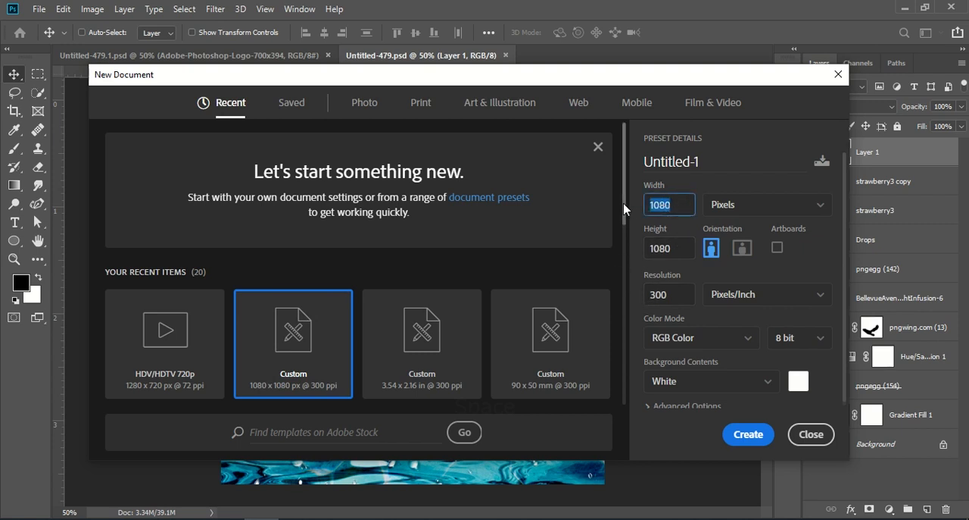
double_click(668, 243)
double_click(684, 298)
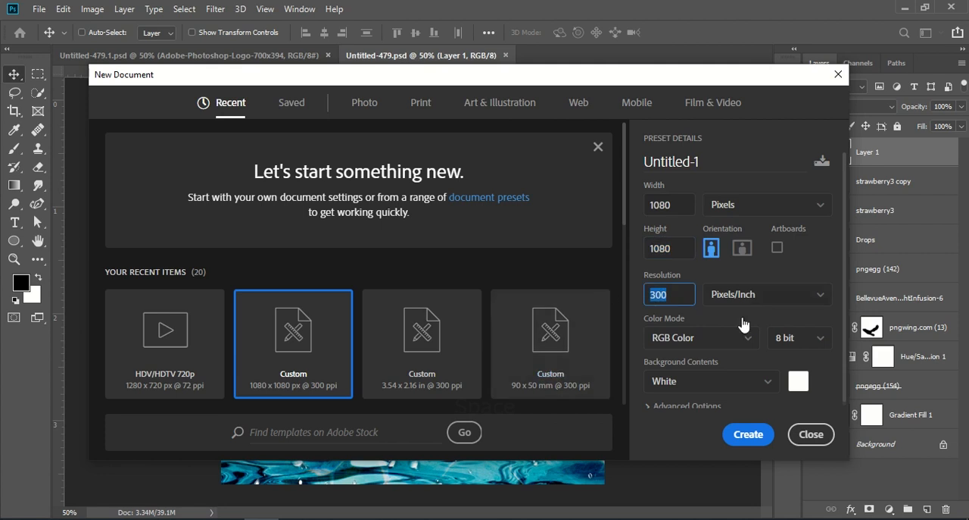
click(757, 437)
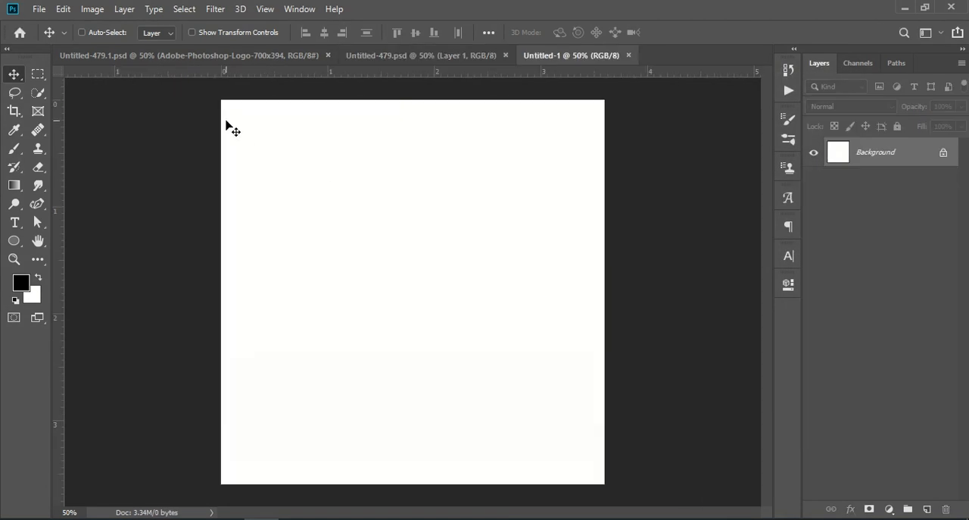
Step: Copy the pngwing.com (13) soap layer from the Untitled-479 composite into the new document
click(391, 56)
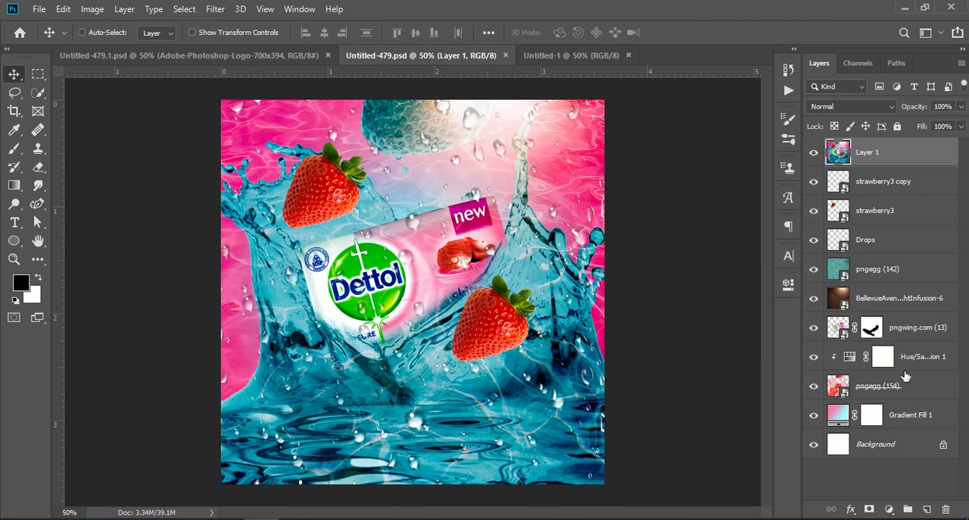
click(890, 390)
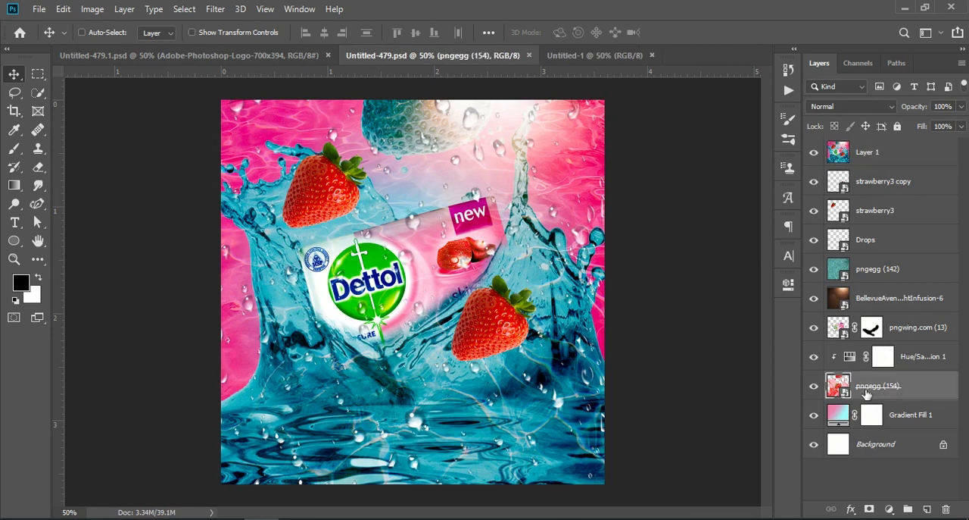
drag(902, 331, 454, 281)
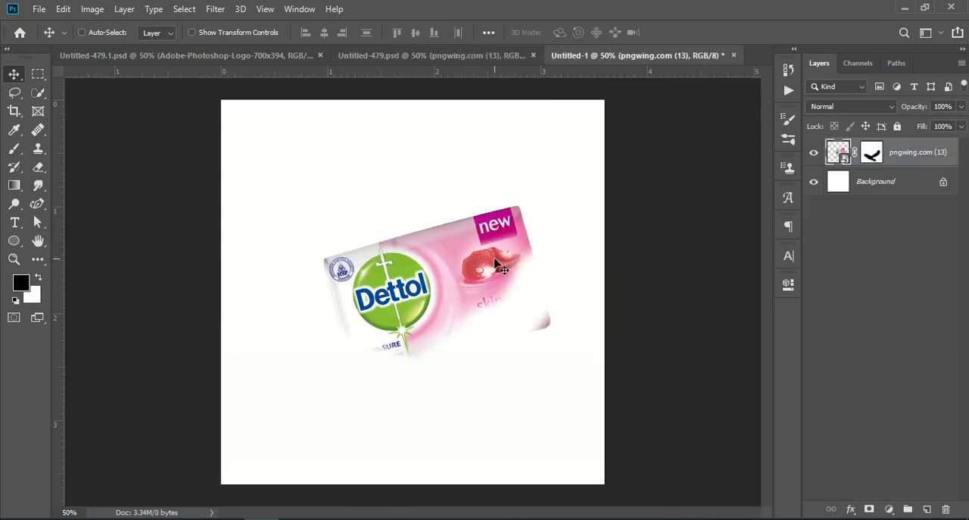
Step: Delete the soap layer's mask and nudge the soap slightly to the left
click(873, 154)
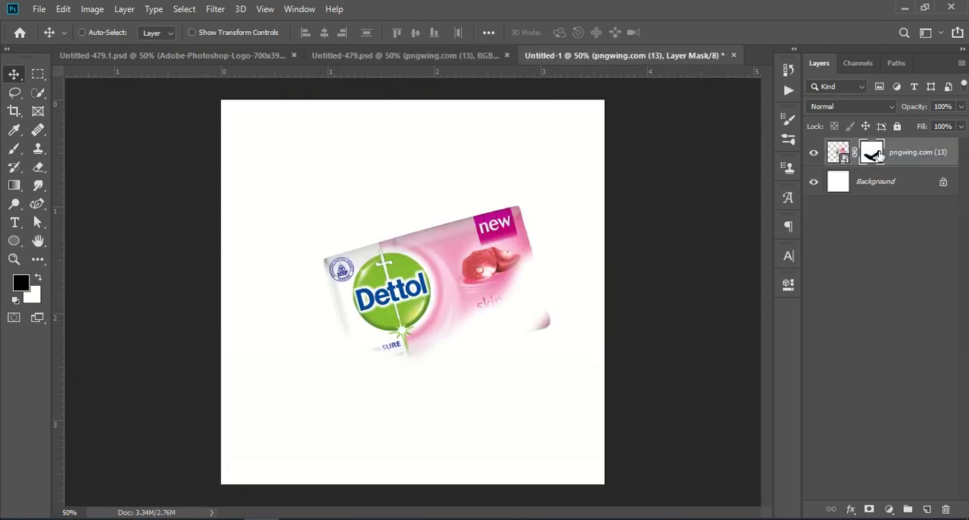
click(947, 509)
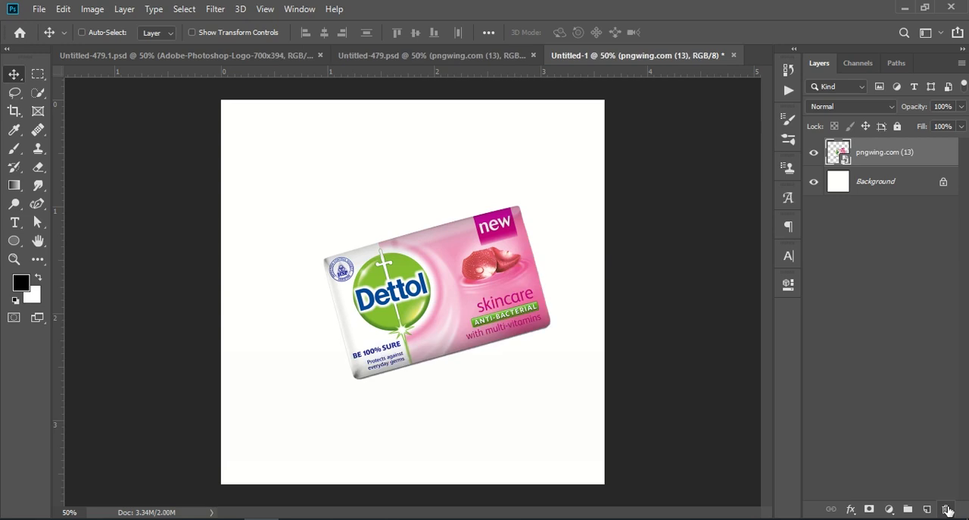
mouse_move(455, 279)
mouse_down()
mouse_move(380, 258)
mouse_move(403, 274)
mouse_move(441, 277)
mouse_up()
Step: Copy the Gradient Fill 1 layer from the composite into the new document and place it beneath the soap
click(436, 56)
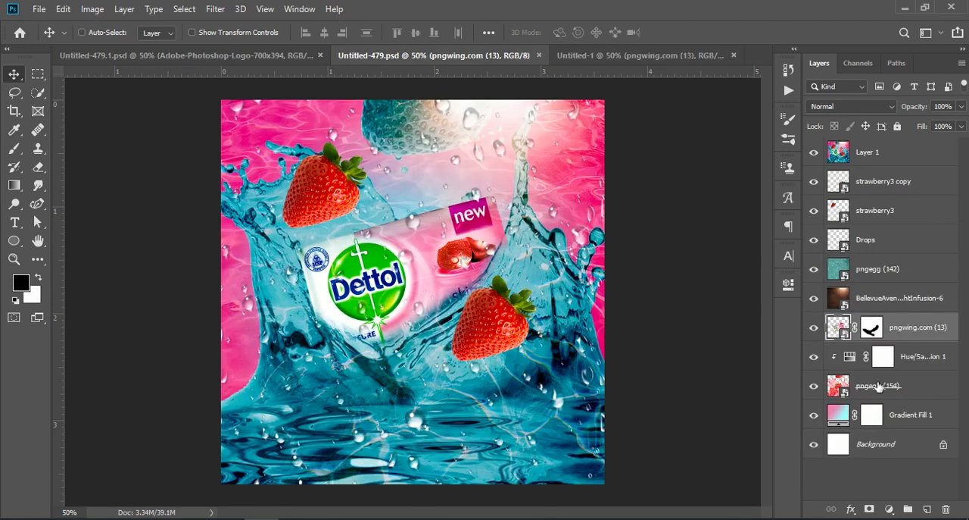
drag(896, 421, 503, 411)
drag(936, 142, 917, 198)
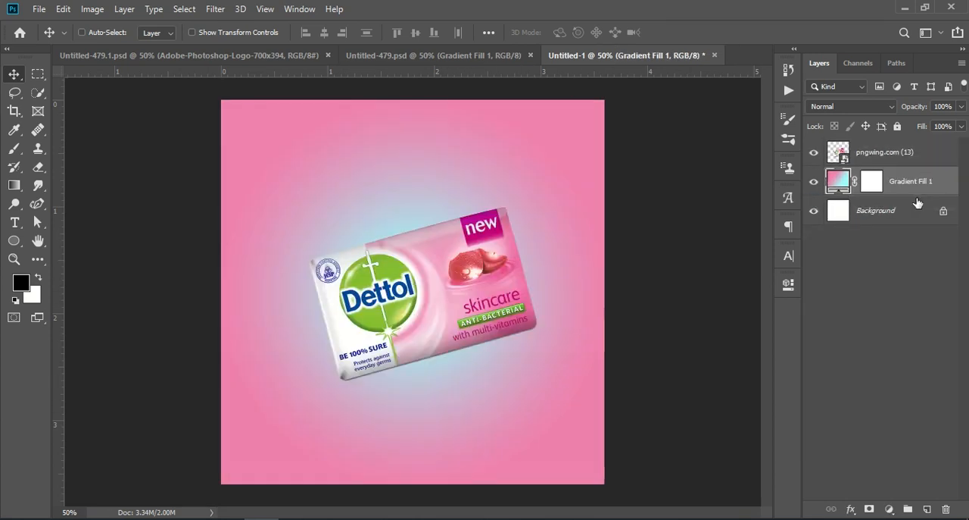
click(922, 298)
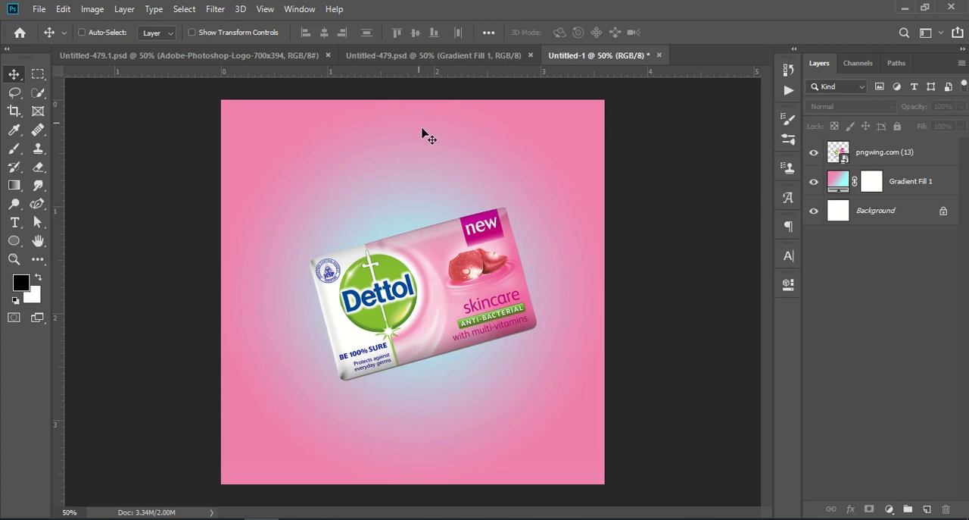
Step: Place the BellevueAvenue-LightInfusion-6 image from Downloads as an embedded layer
click(399, 56)
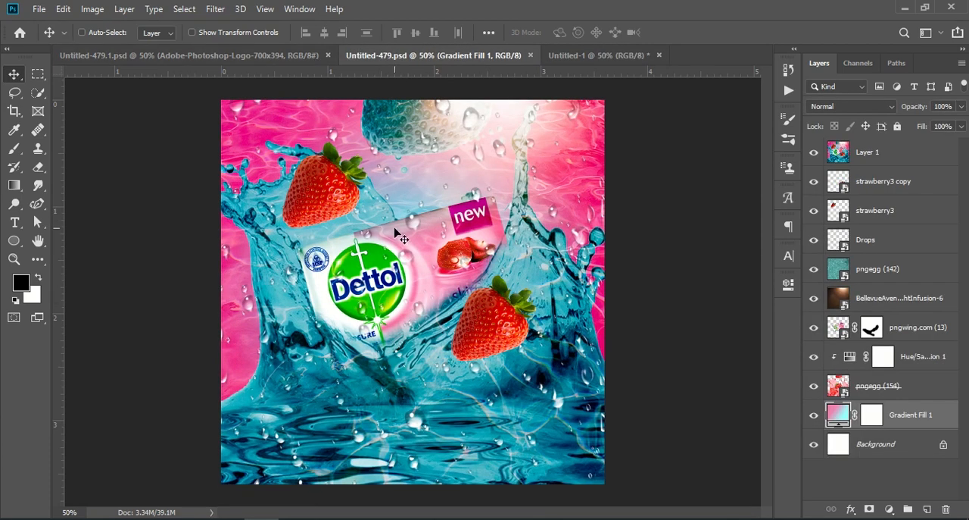
click(561, 56)
click(38, 9)
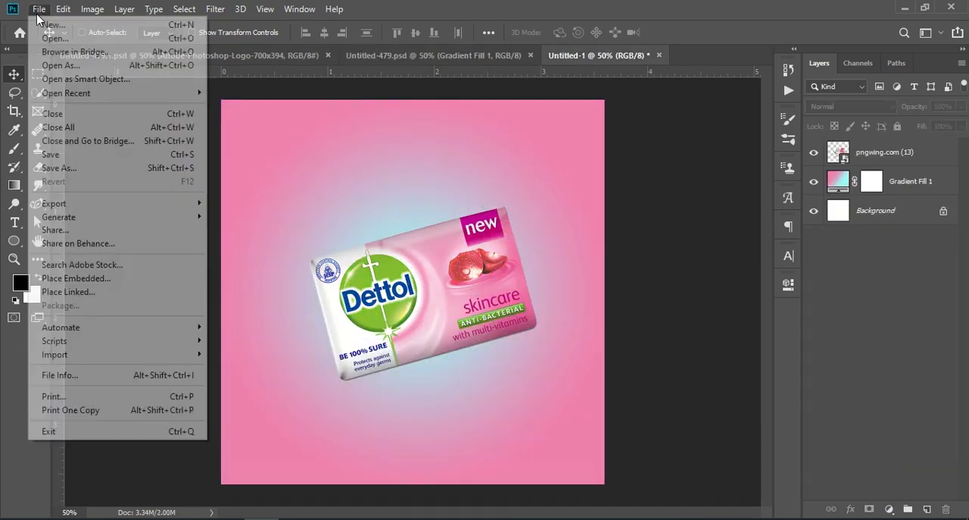
click(152, 279)
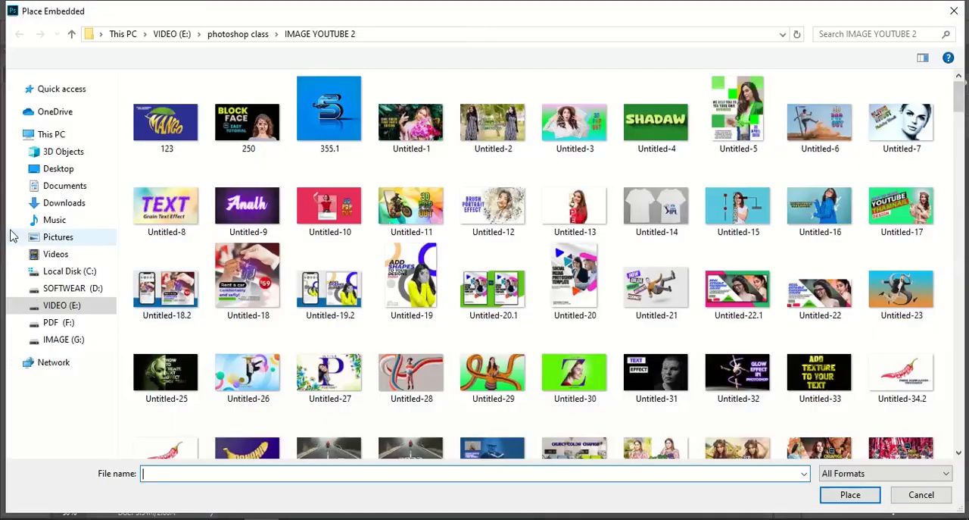
click(64, 202)
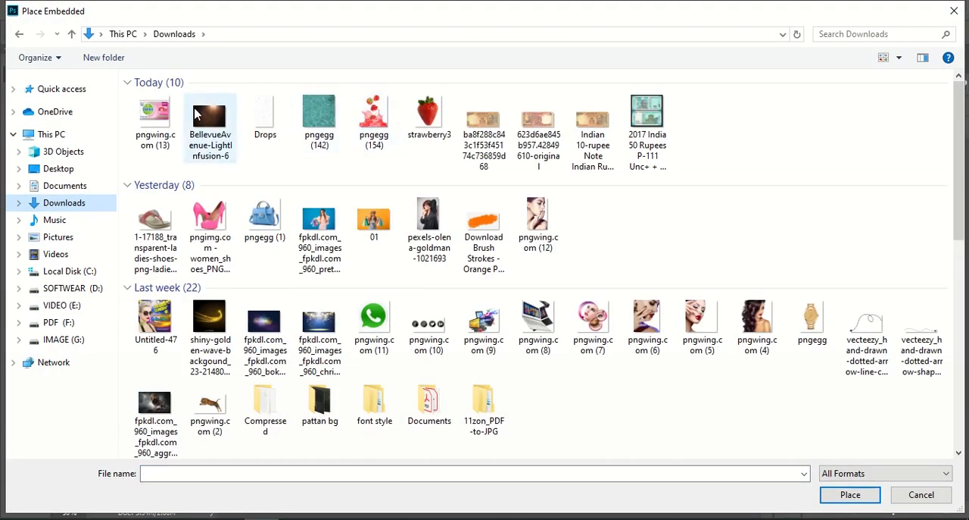
click(203, 128)
click(831, 494)
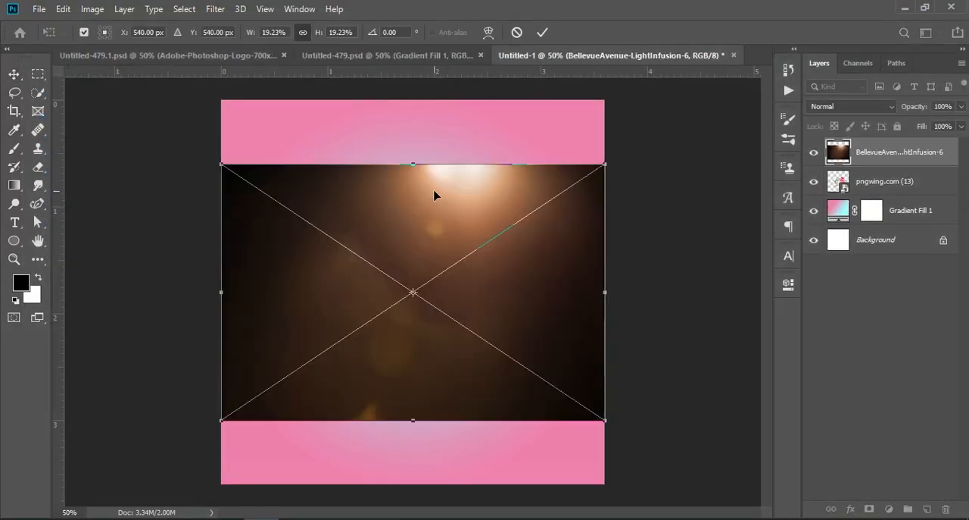
Step: Stretch the light image vertically so it fills the full canvas height, then commit
drag(406, 163, 393, 95)
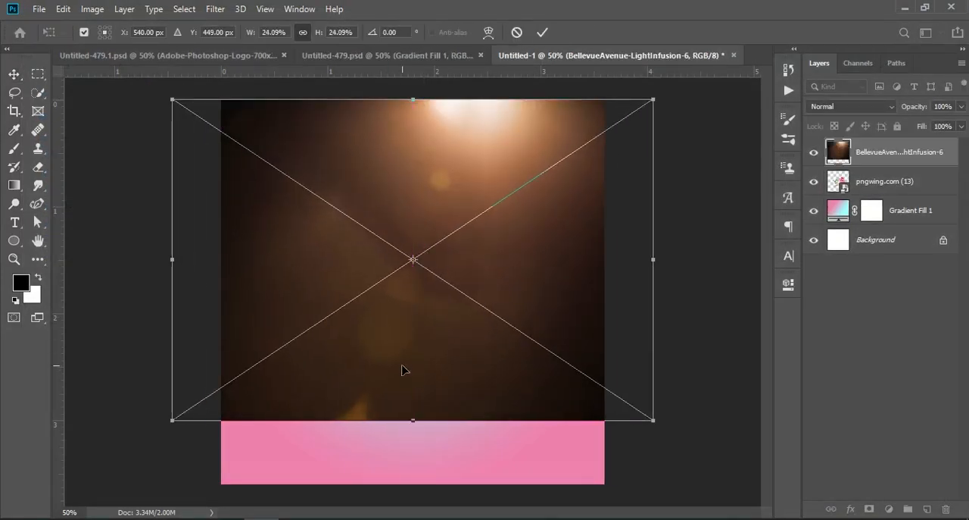
drag(414, 416, 400, 493)
key(Return)
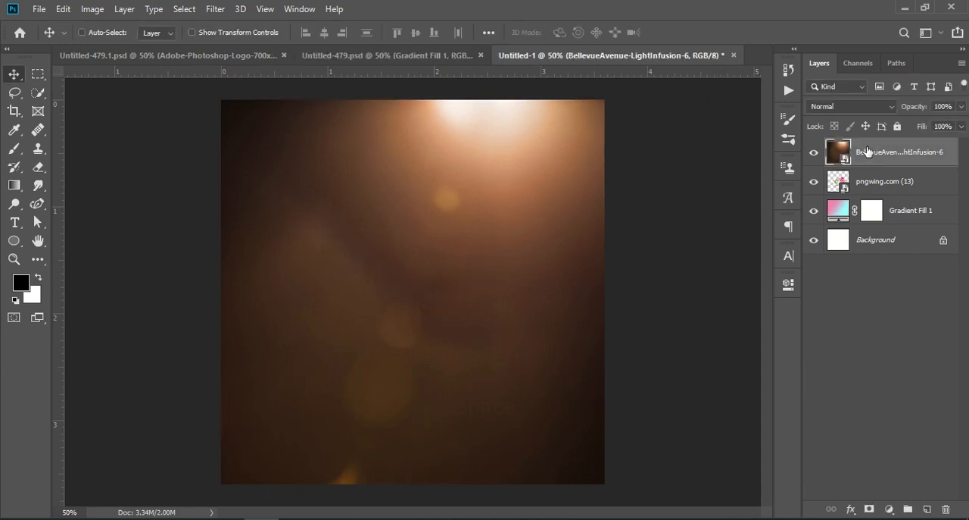
Step: Set the light layer's blend mode to Screen and move it beneath the soap layer
click(856, 106)
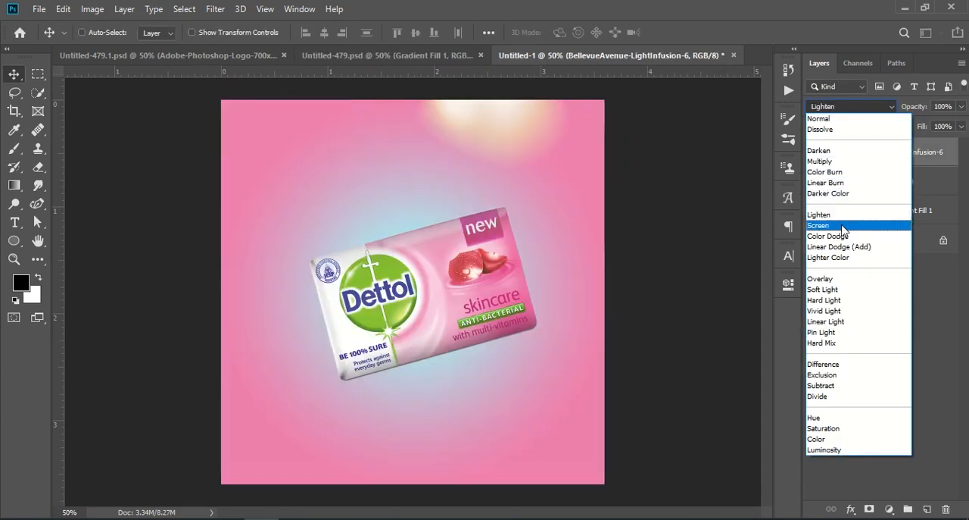
click(842, 225)
click(909, 301)
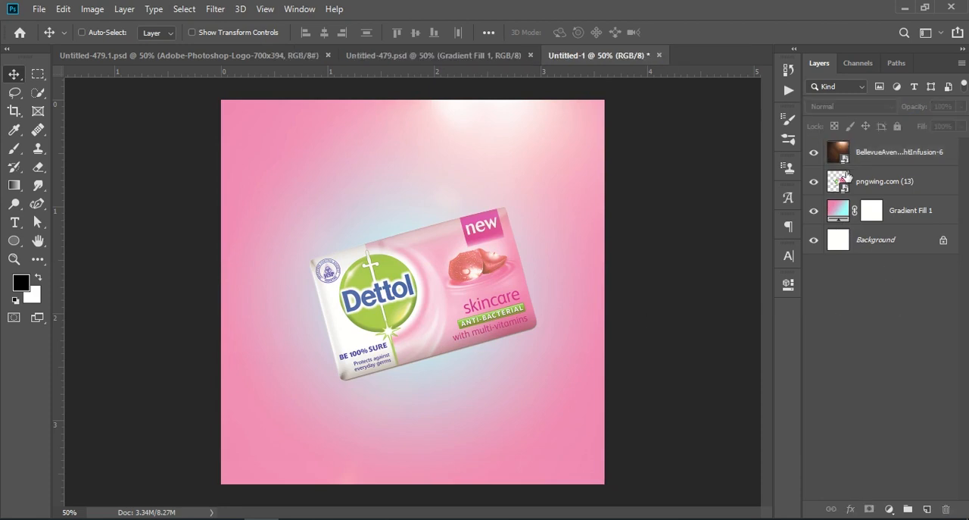
drag(873, 152, 882, 193)
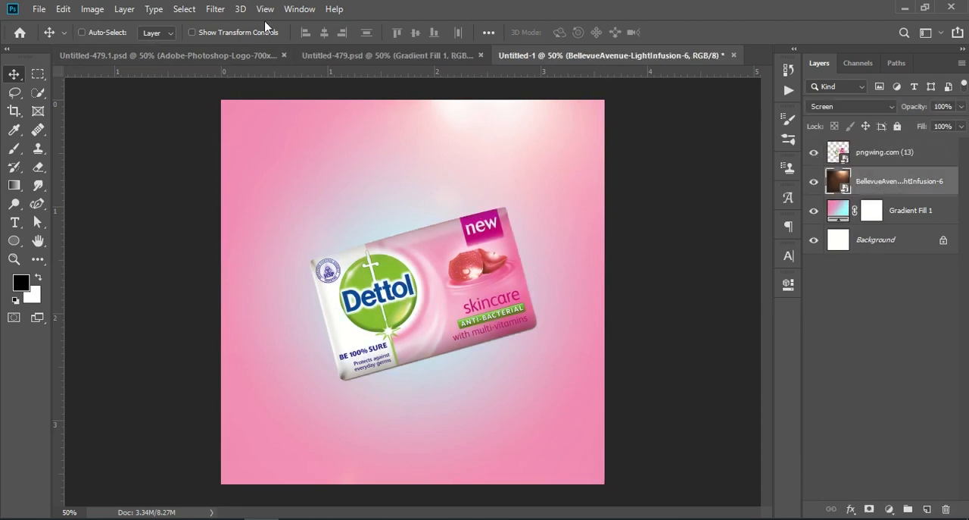
Step: Place the Drops image from Downloads as an embedded layer
click(326, 53)
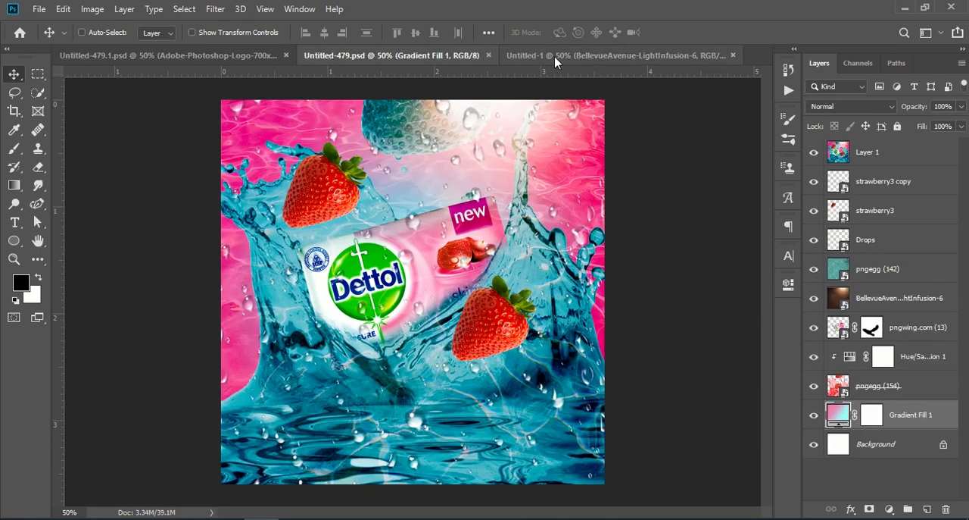
click(595, 55)
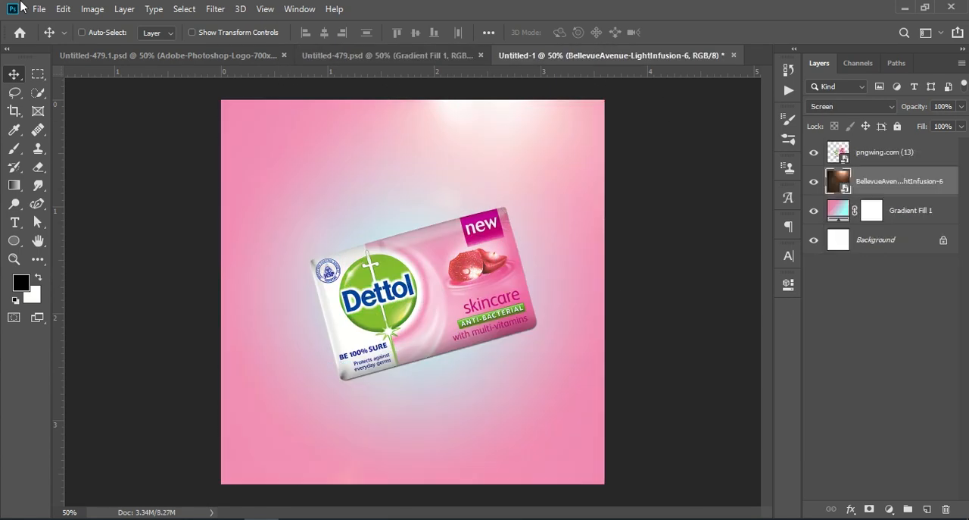
click(38, 9)
click(134, 281)
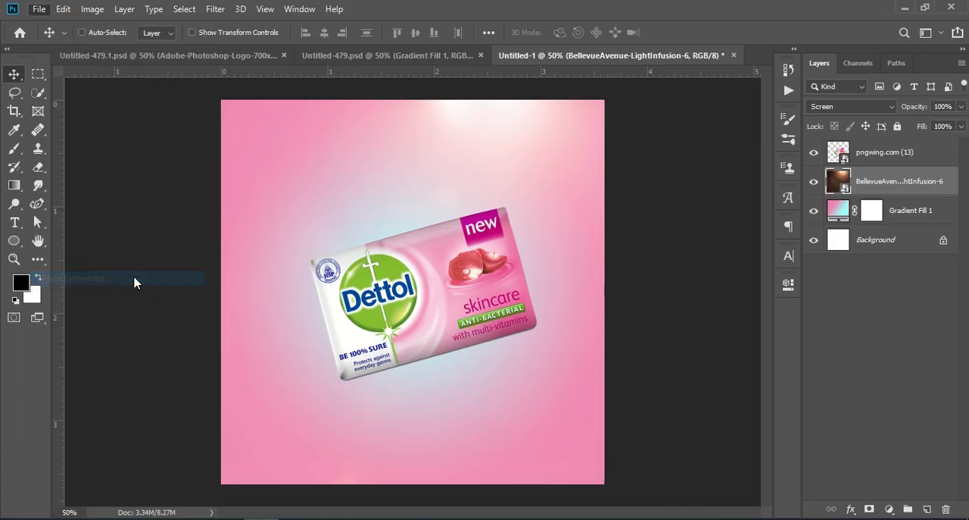
click(263, 117)
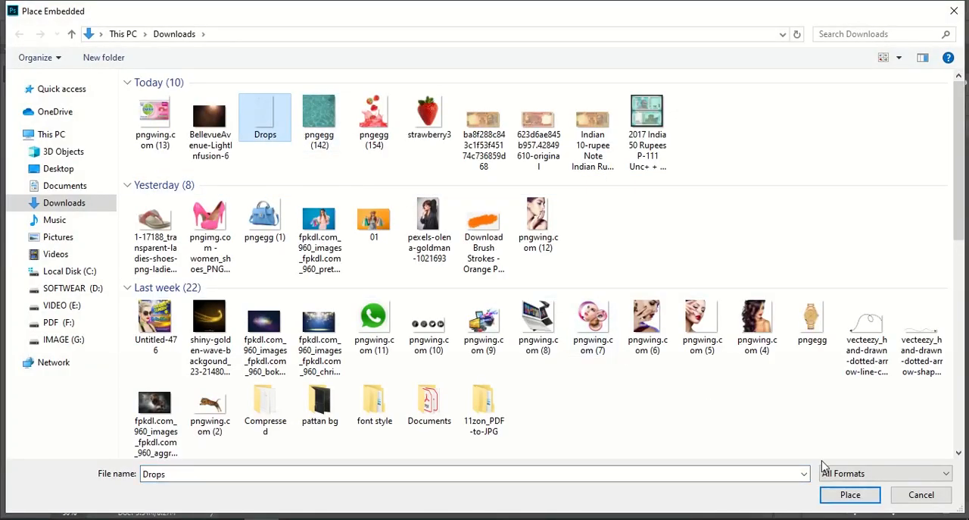
click(842, 494)
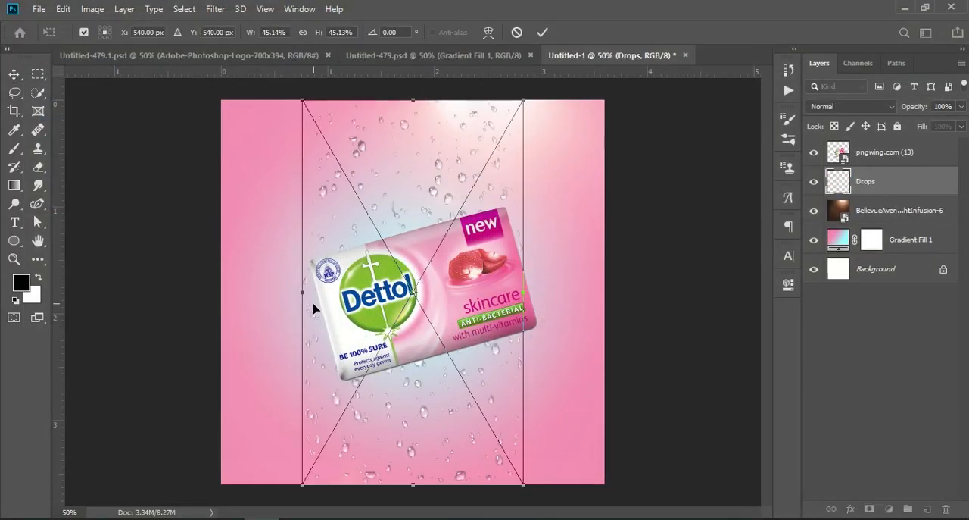
Step: Stretch the drops image horizontally to cover the full canvas width, then commit
drag(303, 289, 221, 290)
drag(519, 294, 612, 294)
key(Return)
Step: Move the Drops layer to the top of the layer stack
click(877, 338)
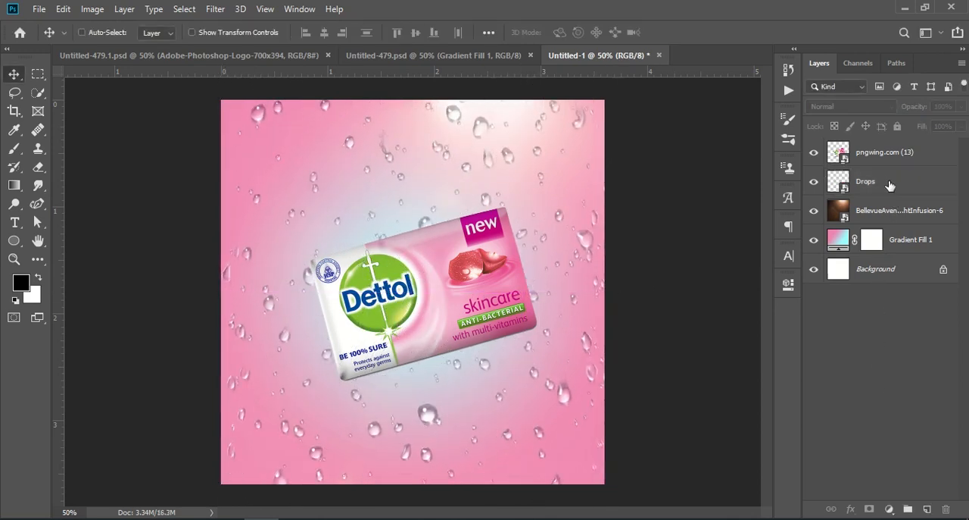
click(885, 184)
drag(884, 184, 887, 153)
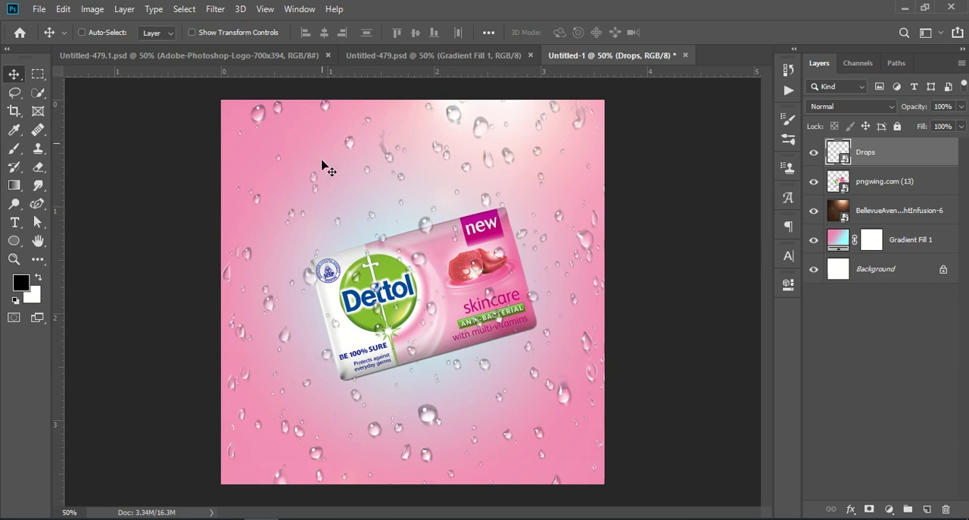
Step: Place the pngegg (142) water texture image from Downloads as an embedded layer
click(39, 9)
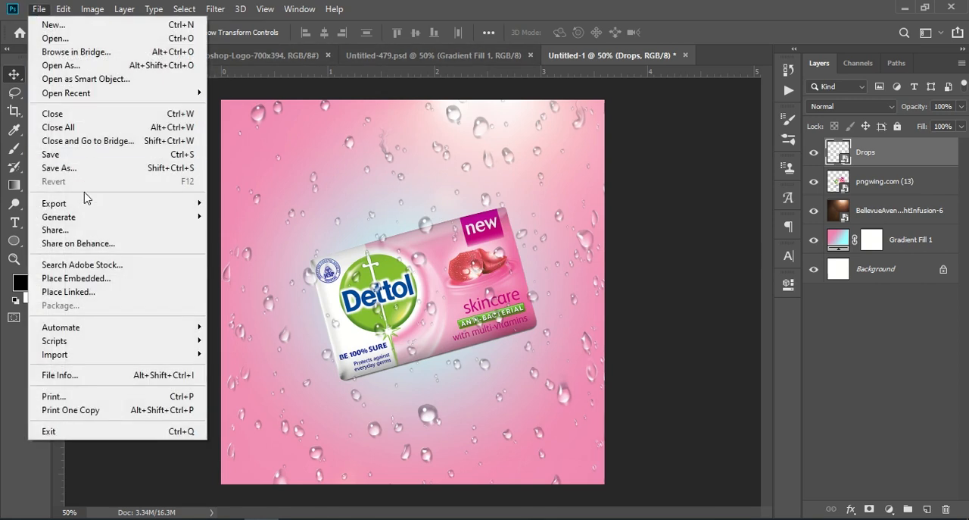
click(119, 279)
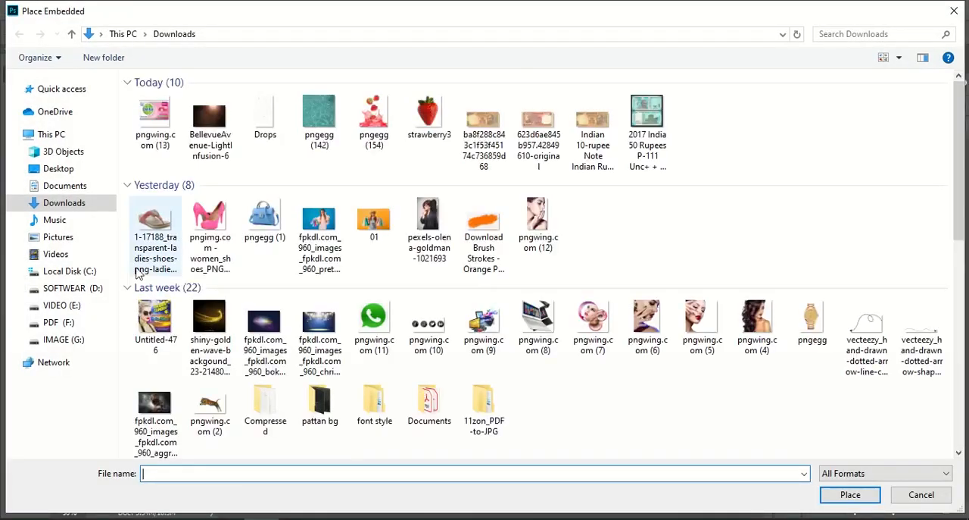
click(319, 118)
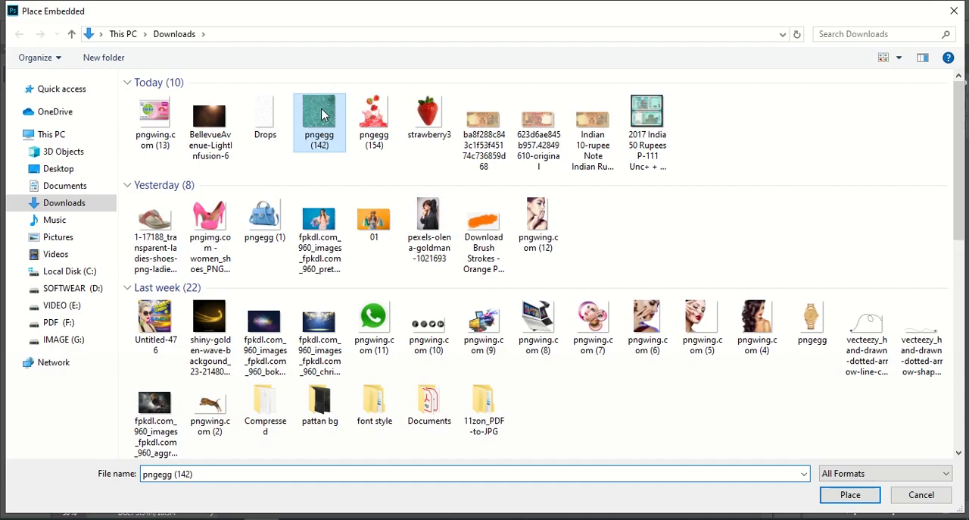
click(849, 494)
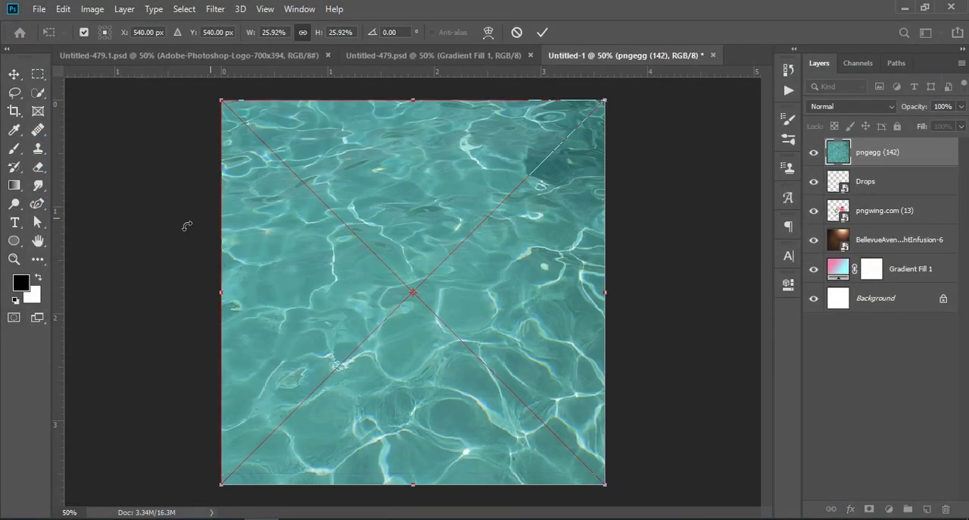
Step: Commit the pngegg (142) placement and set that layer's blend mode to Screen
click(872, 408)
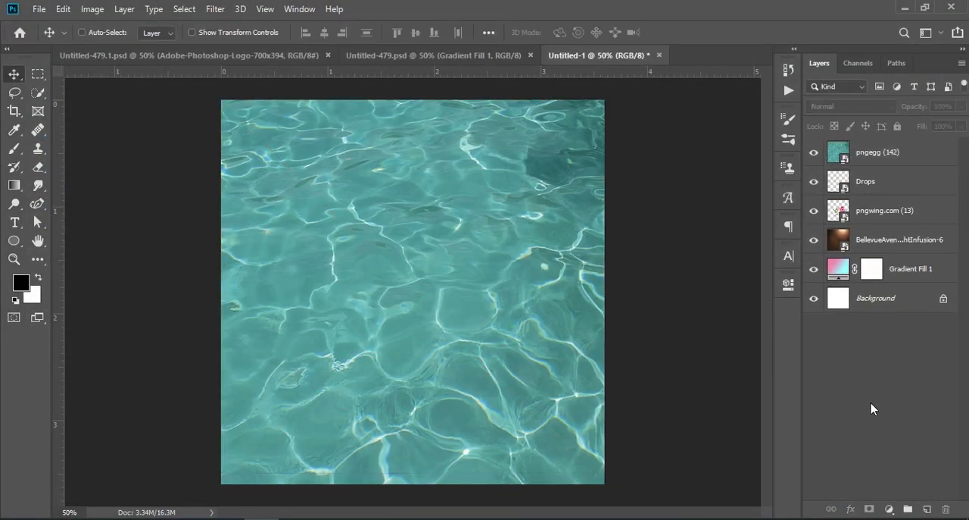
click(893, 156)
click(872, 107)
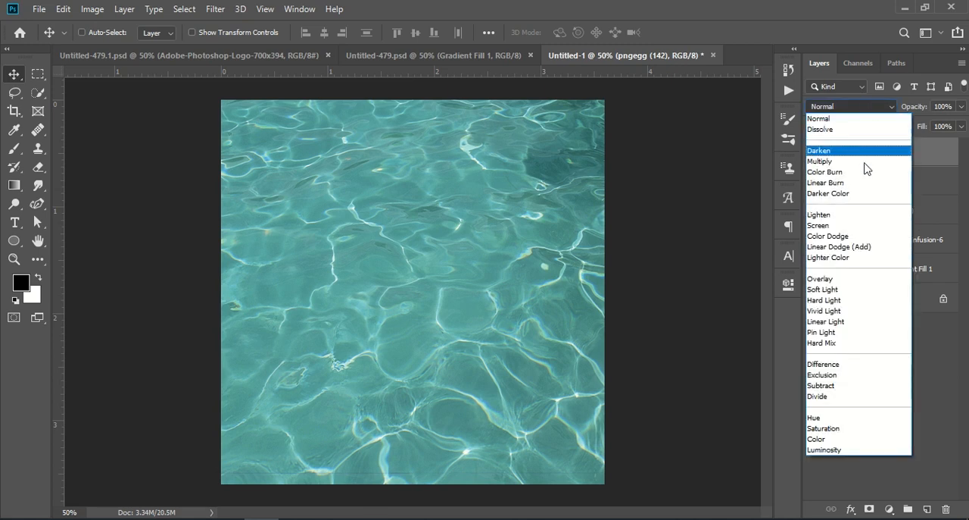
click(854, 225)
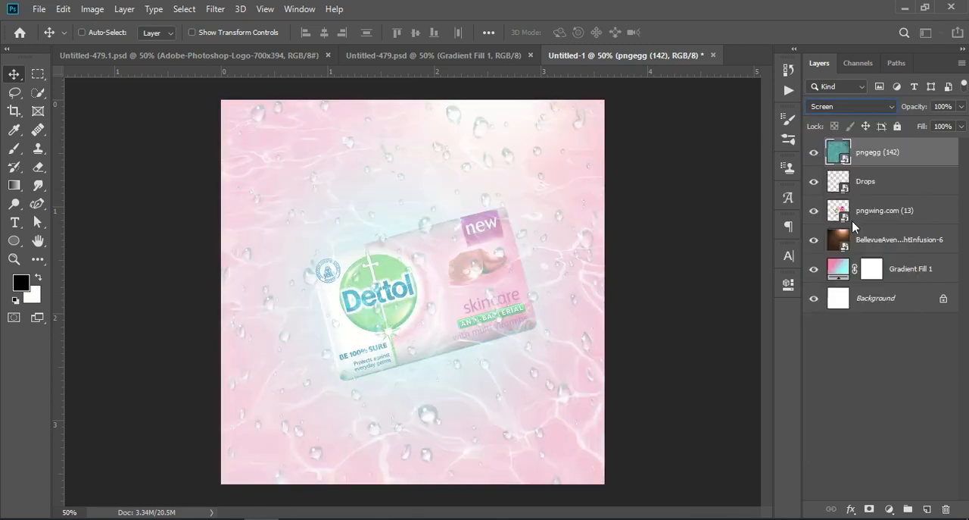
Step: Move the pngwing.com (13) soap layer to the top of the layer stack
click(875, 384)
mouse_move(892, 155)
mouse_down()
mouse_move(890, 227)
mouse_move(886, 154)
mouse_up()
click(903, 345)
click(849, 214)
click(814, 211)
click(814, 211)
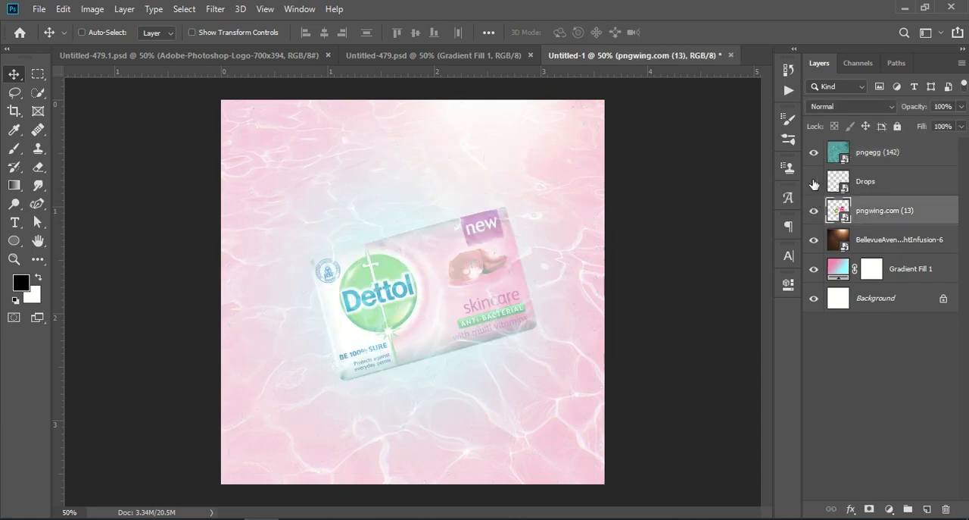
drag(881, 201, 885, 146)
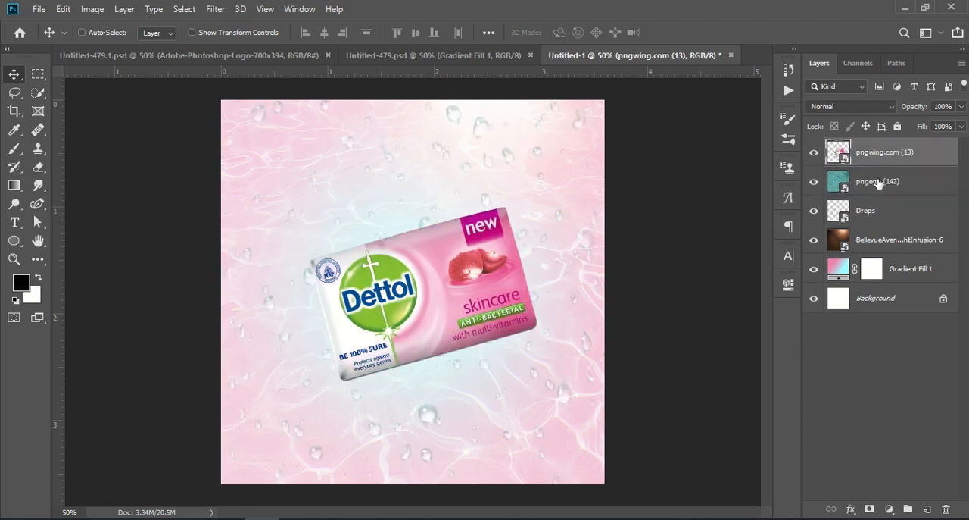
Step: Move the BellevueAvenue light layer up to sit just below the pngwing.com (13) layer
click(870, 221)
drag(874, 240, 892, 154)
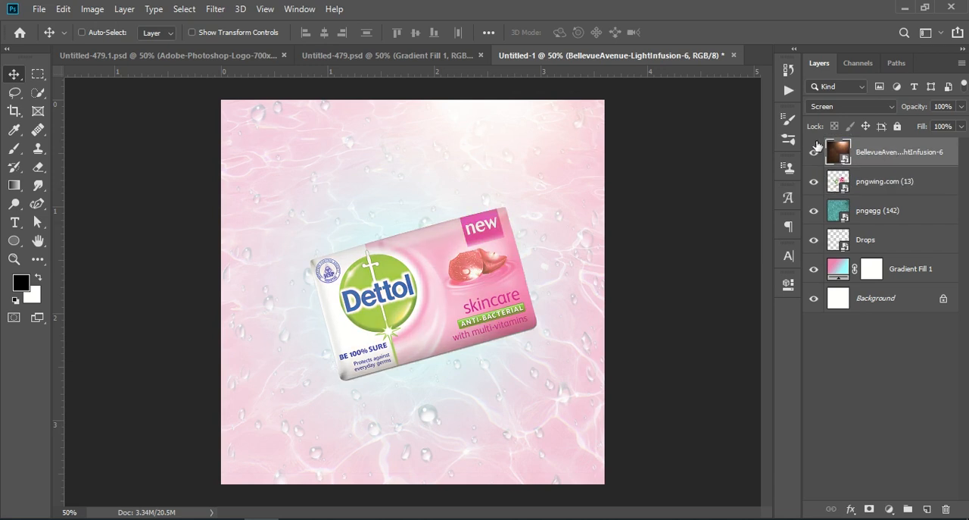
click(857, 385)
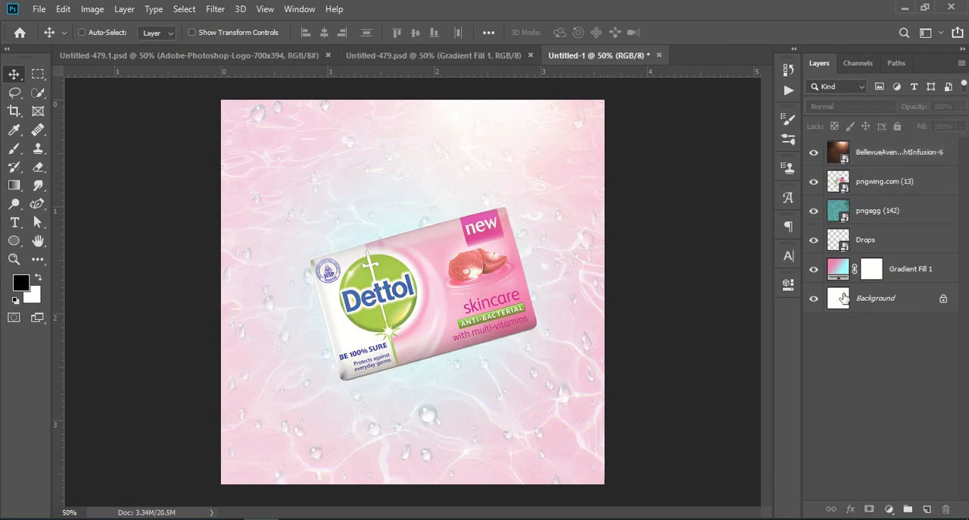
click(811, 154)
click(812, 155)
click(811, 154)
click(811, 154)
drag(892, 155, 889, 194)
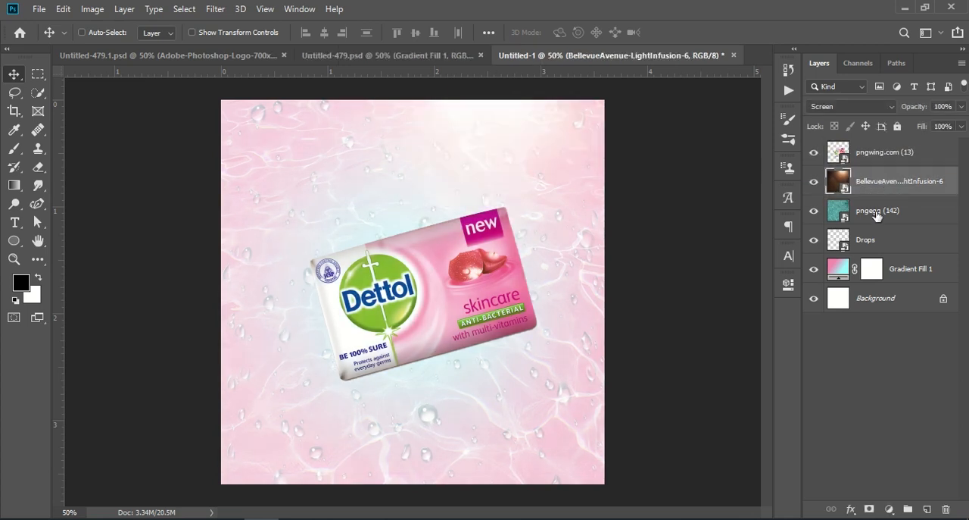
Step: Reorder the layers so Drops sits directly above the pngegg (142) layer
click(876, 215)
drag(872, 248, 871, 186)
mouse_move(867, 240)
mouse_down()
mouse_move(873, 152)
mouse_move(886, 160)
mouse_move(865, 227)
mouse_move(872, 250)
mouse_up()
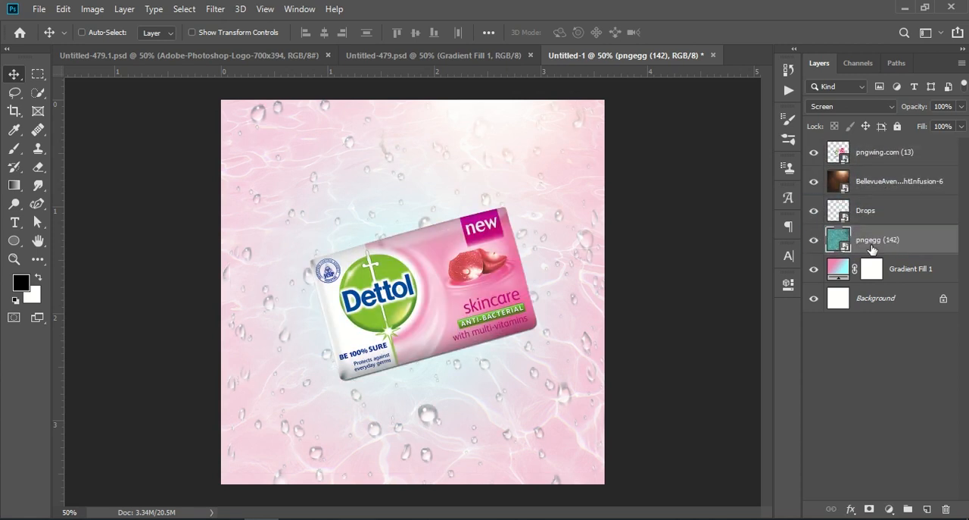
click(871, 371)
Step: Compare the layer order with the reference document and move the BellevueAvenue layer below the pngegg (142) layer
click(384, 55)
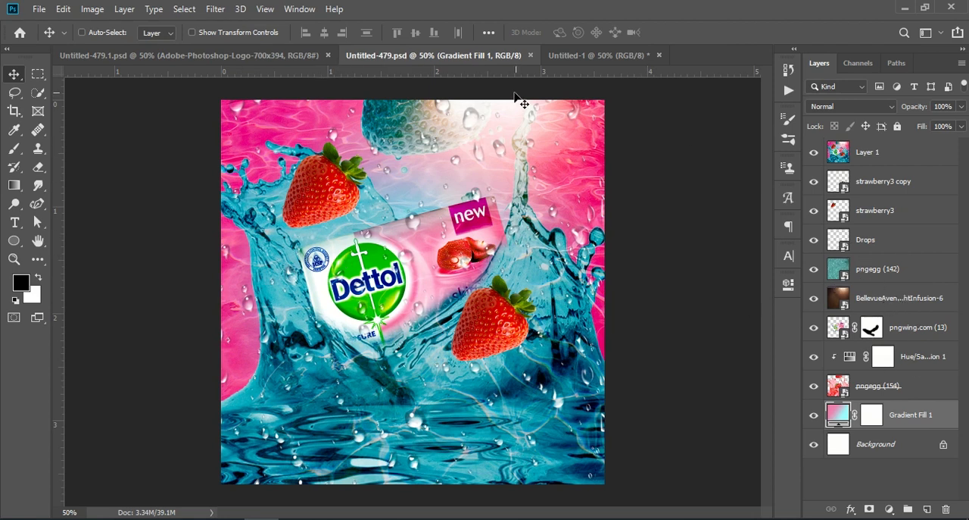
click(558, 54)
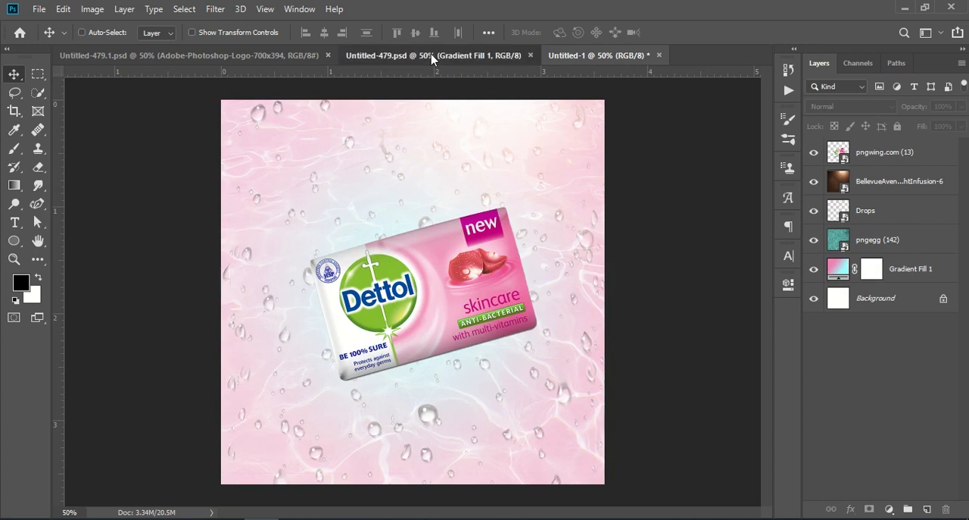
click(432, 56)
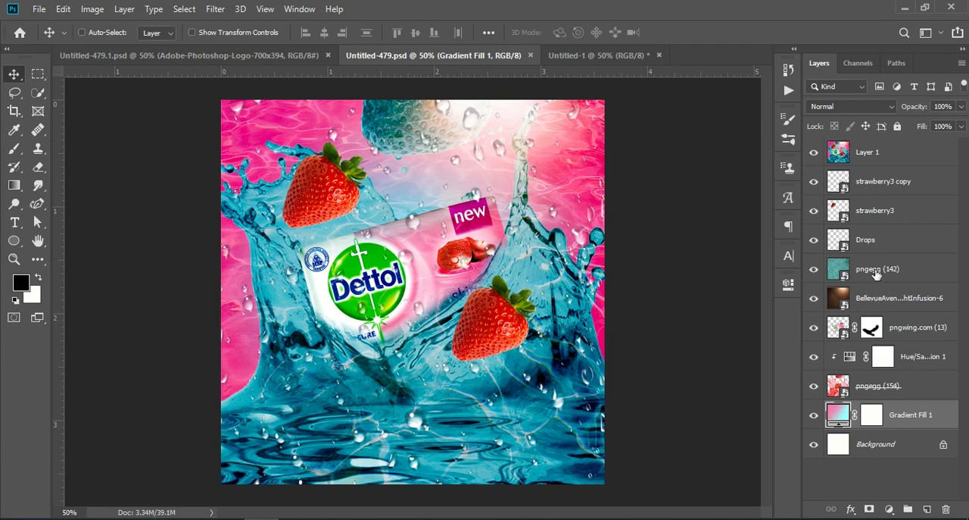
click(577, 56)
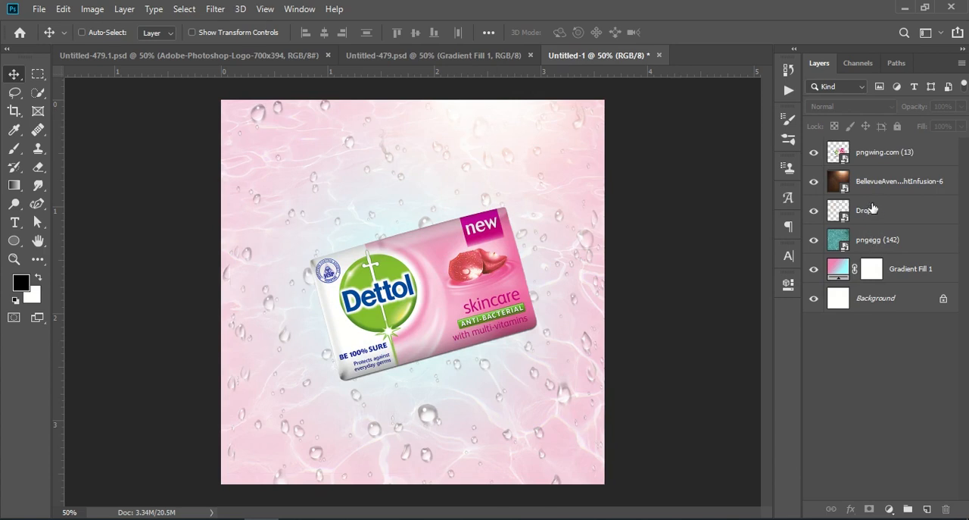
click(386, 56)
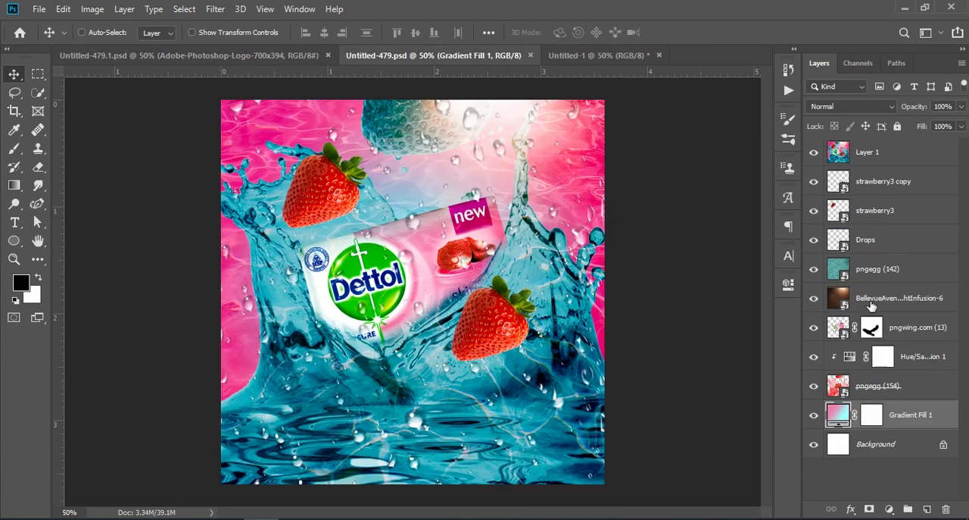
click(595, 58)
drag(896, 188, 887, 251)
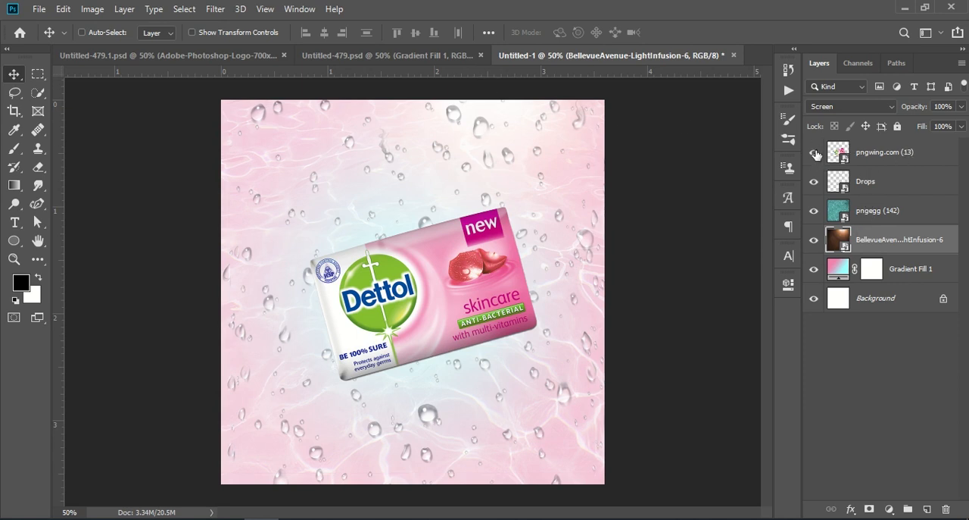
Step: Move the pngwing.com (13) soap layer down to sit just above Gradient Fill 1, matching the reference
click(815, 153)
click(815, 154)
mouse_move(891, 155)
mouse_down()
mouse_move(886, 252)
mouse_move(871, 155)
mouse_move(899, 159)
mouse_up()
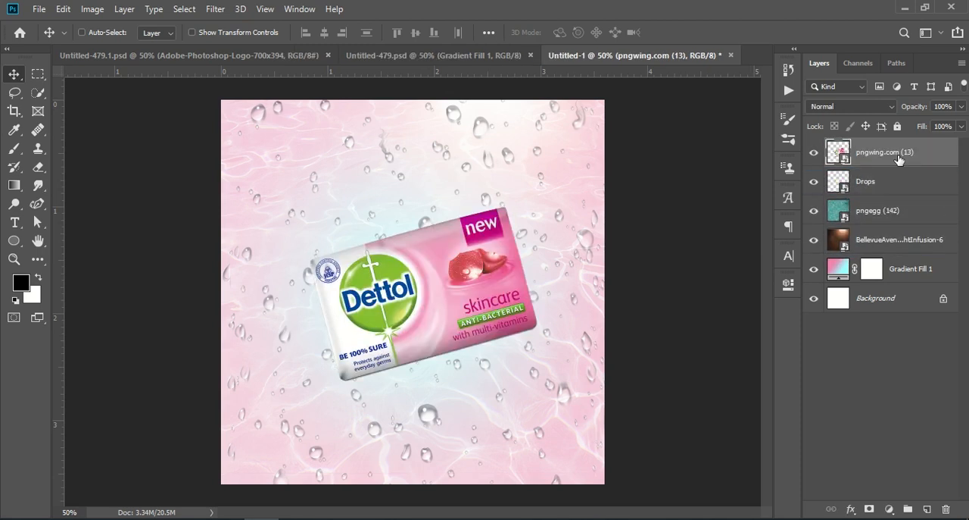
click(366, 57)
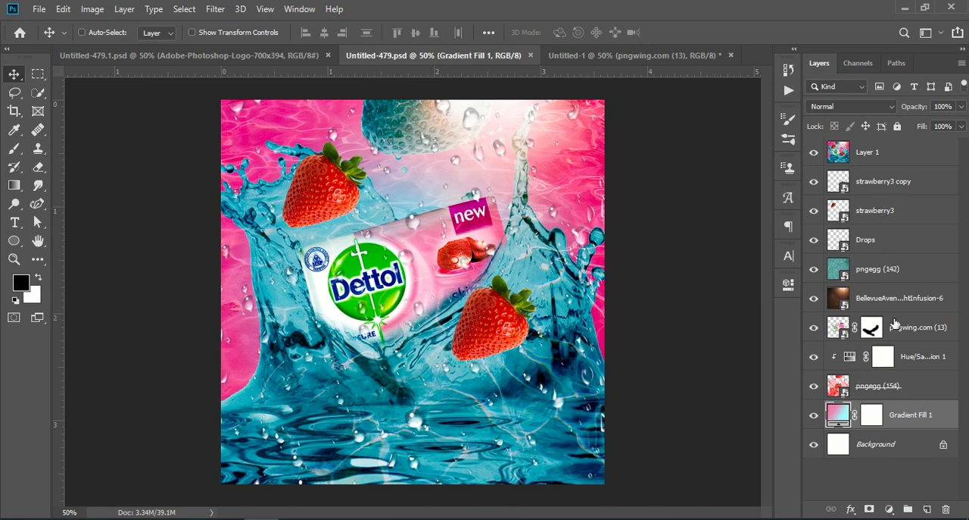
click(876, 327)
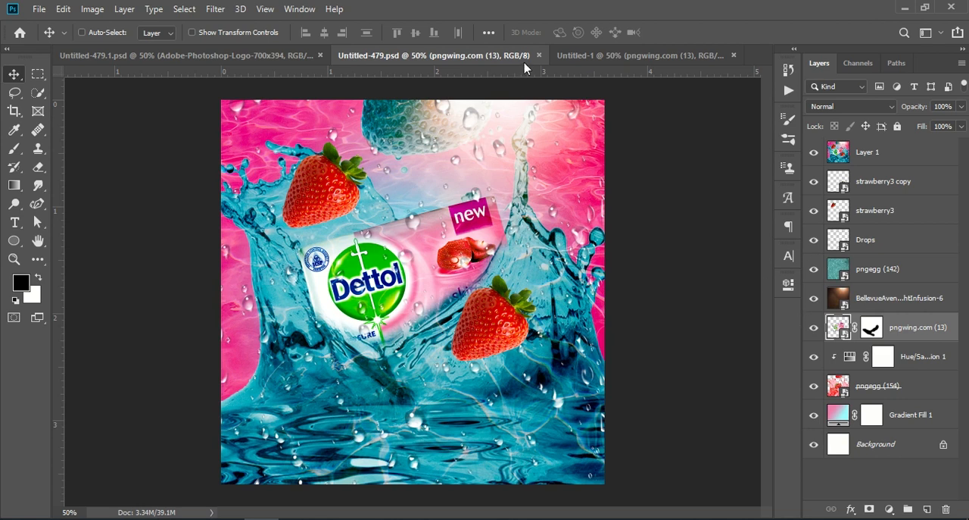
click(567, 57)
drag(896, 156, 894, 261)
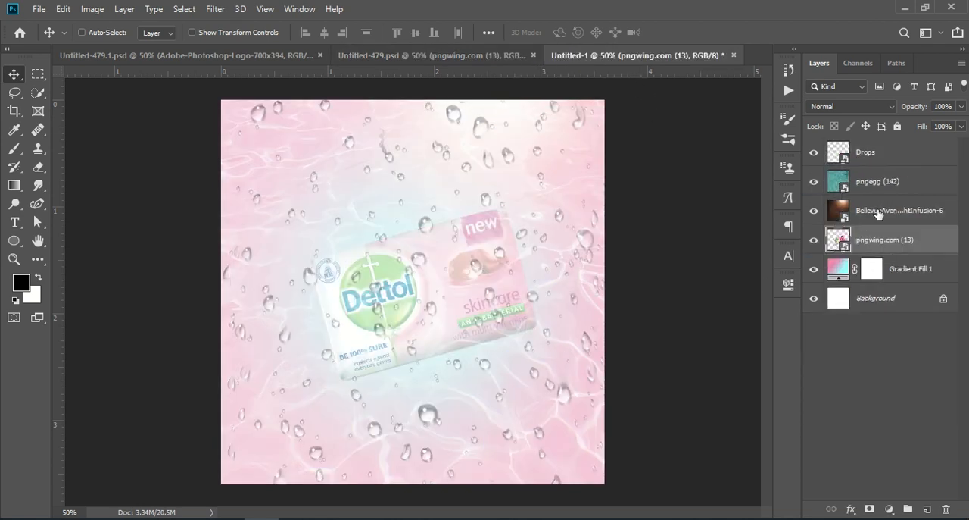
Step: Inspect the layers and compare the BellevueAvenue layer's blend mode with the reference document
click(878, 215)
click(878, 185)
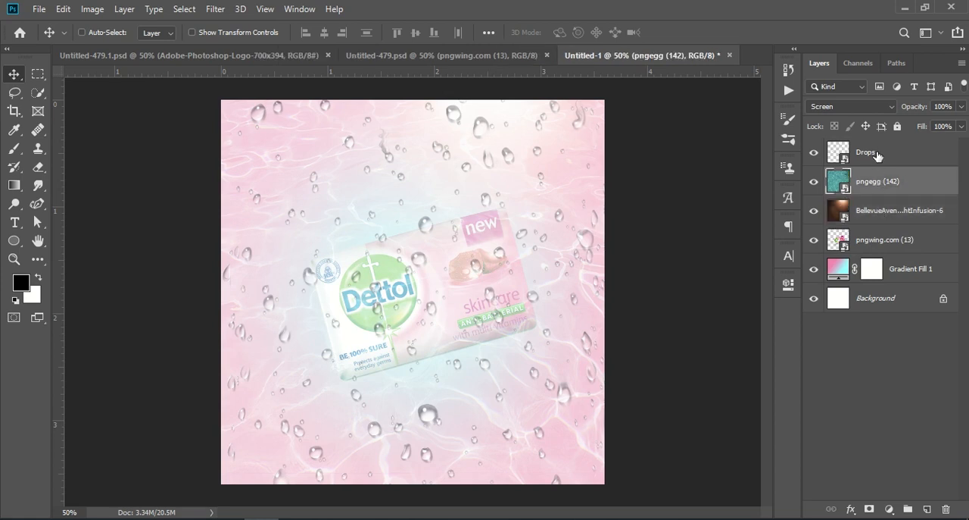
click(876, 159)
click(838, 243)
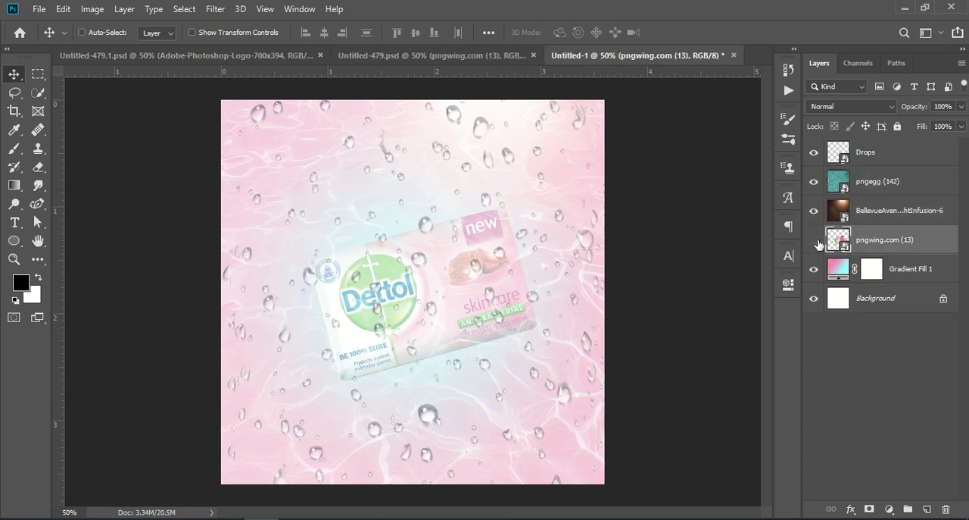
click(815, 240)
click(459, 56)
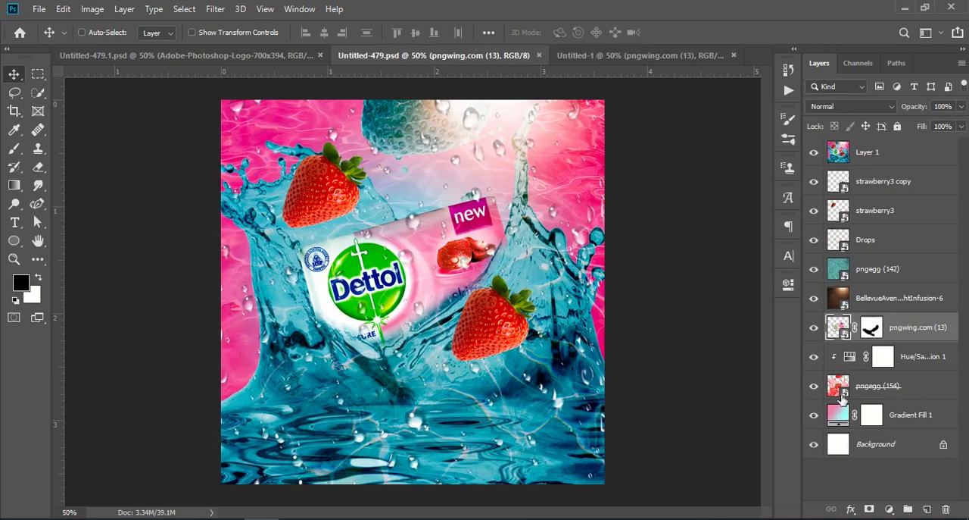
click(878, 303)
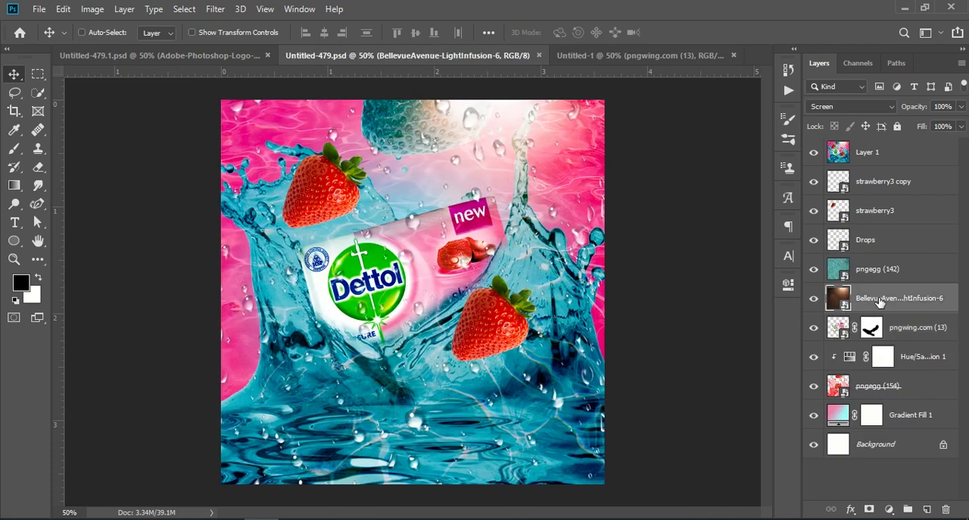
click(628, 55)
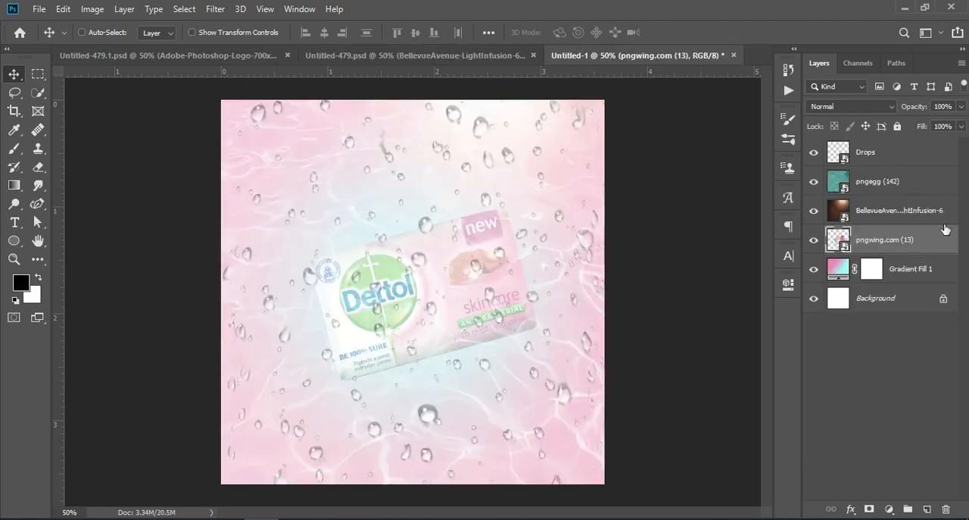
click(896, 212)
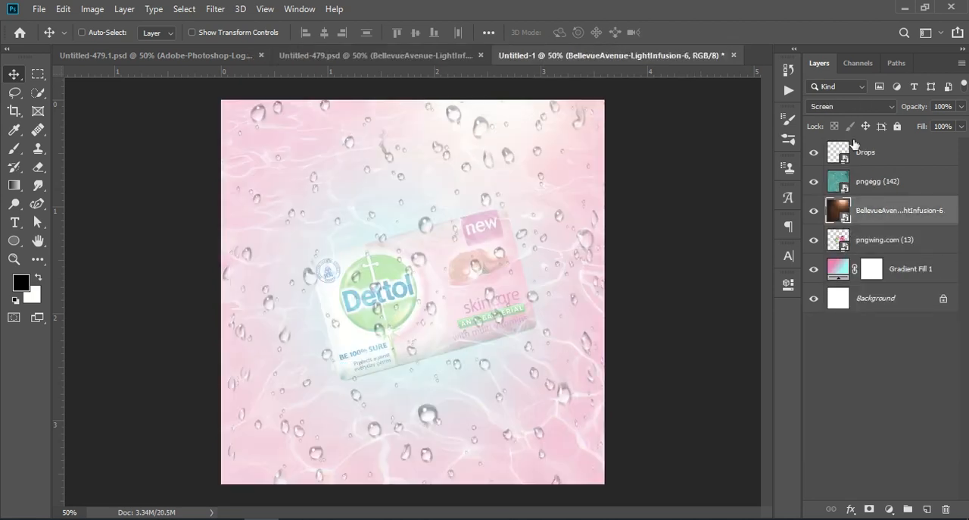
Step: Set the pngegg (142) water texture layer's blend mode to Color Burn
click(870, 187)
click(816, 181)
click(815, 181)
click(816, 181)
click(855, 107)
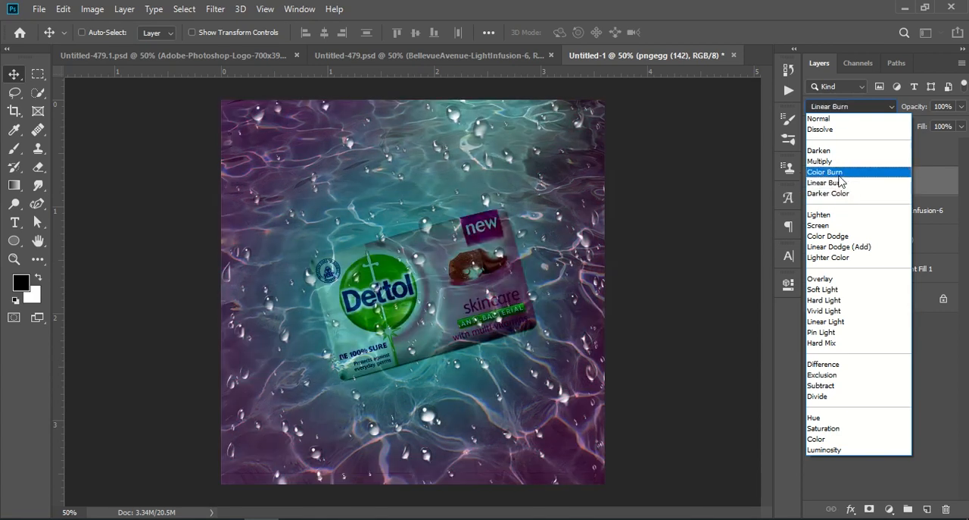
click(842, 172)
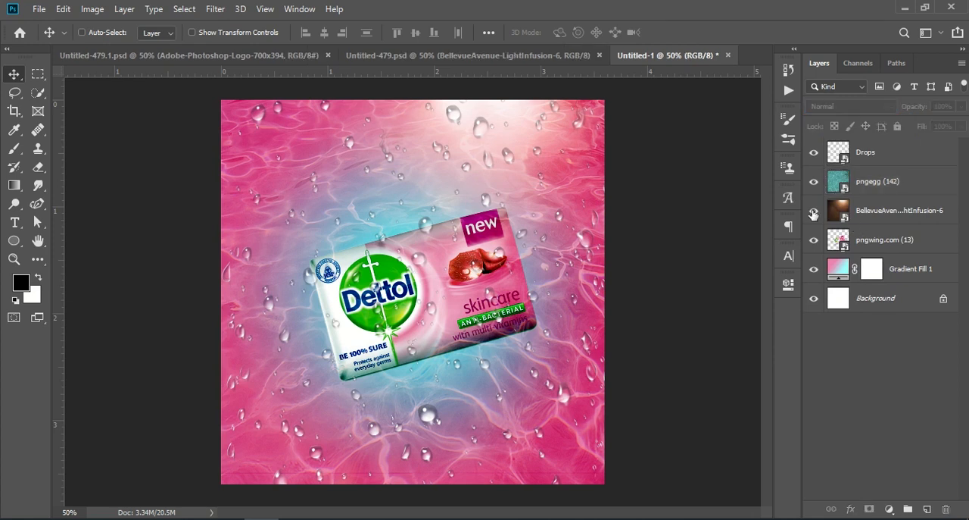
Step: Toggle the pngegg (142) and Drops layers' visibility to check their effect on the composite
click(815, 181)
click(815, 182)
click(856, 153)
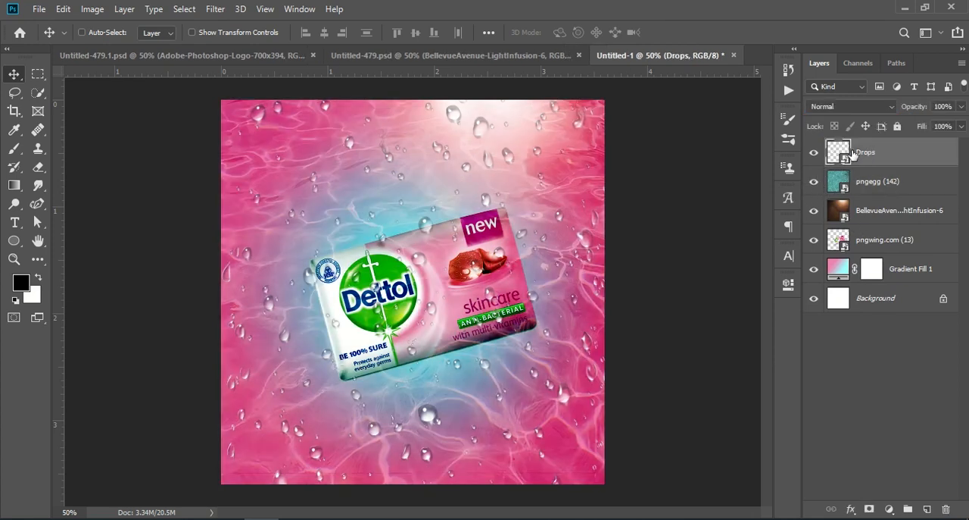
click(814, 151)
click(814, 152)
click(813, 152)
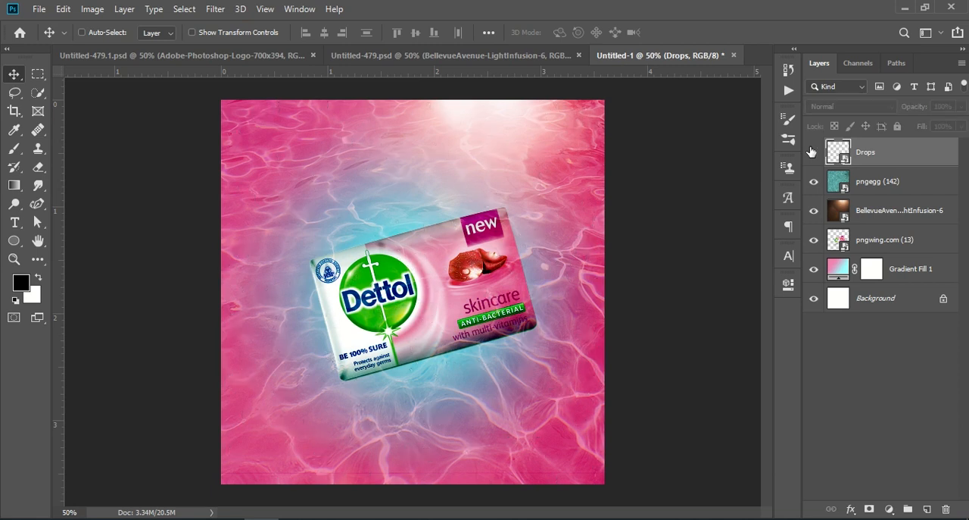
click(814, 151)
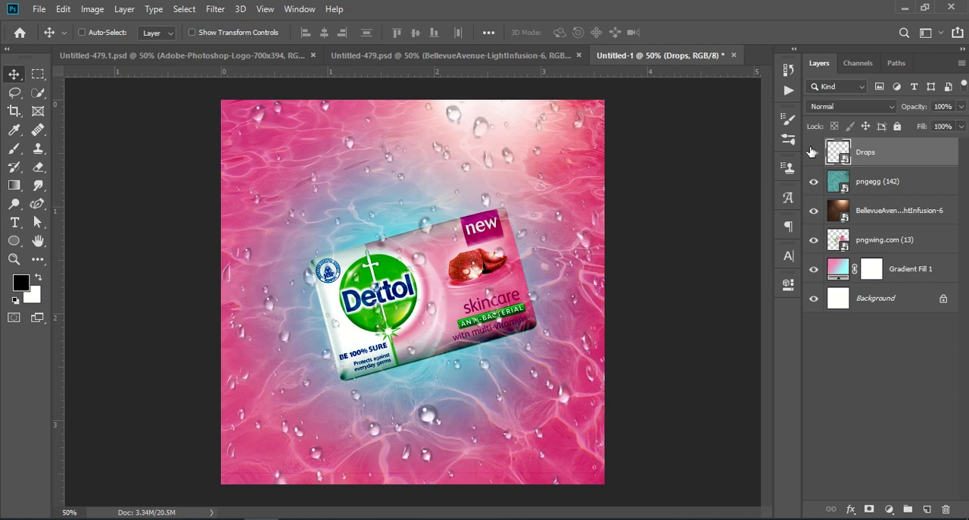
click(859, 361)
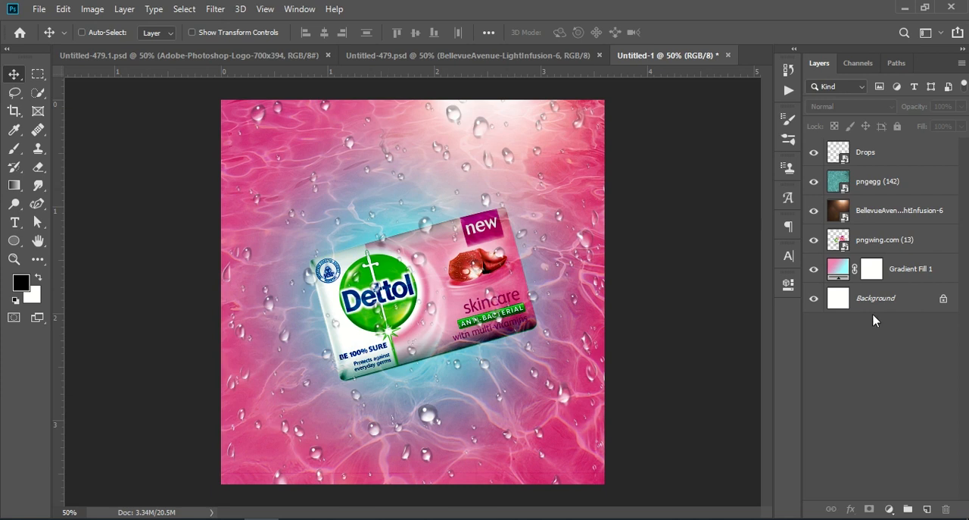
Step: Reapply the Color Burn blend mode to the pngegg (142) layer
click(877, 186)
click(852, 106)
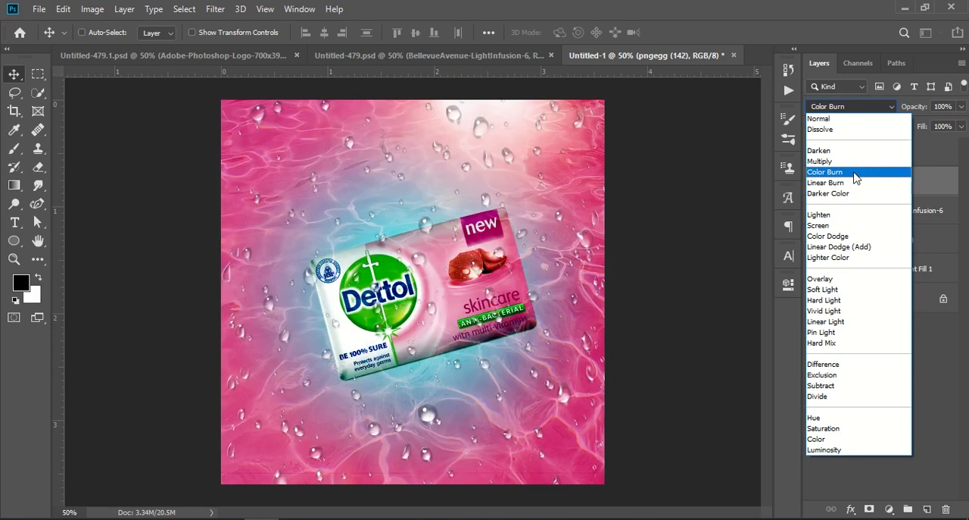
click(854, 174)
click(886, 352)
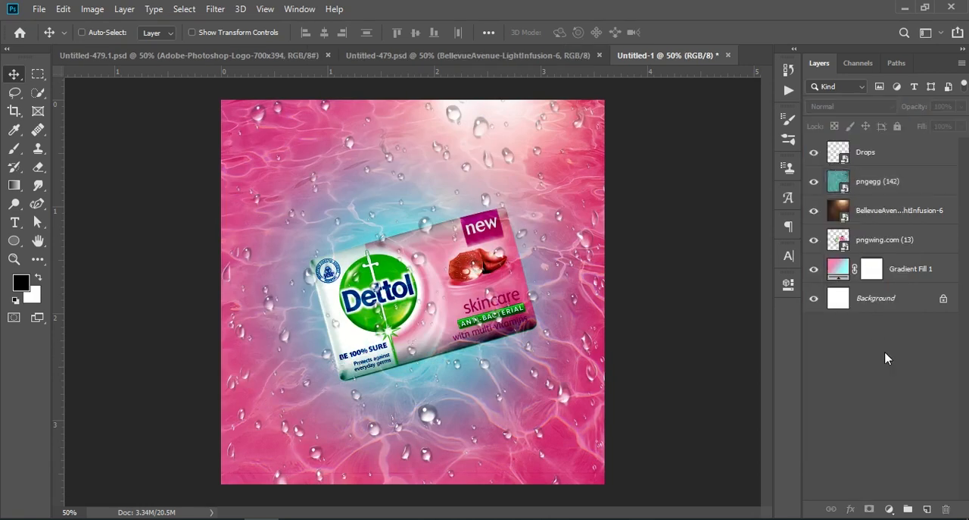
Step: Copy the strawberry3 layer from the reference document into the new document
click(505, 62)
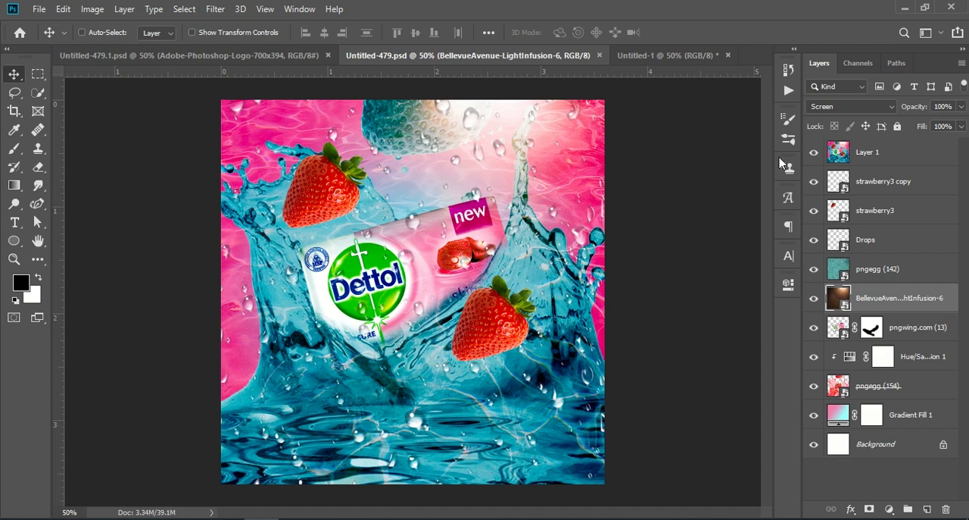
drag(875, 210, 329, 203)
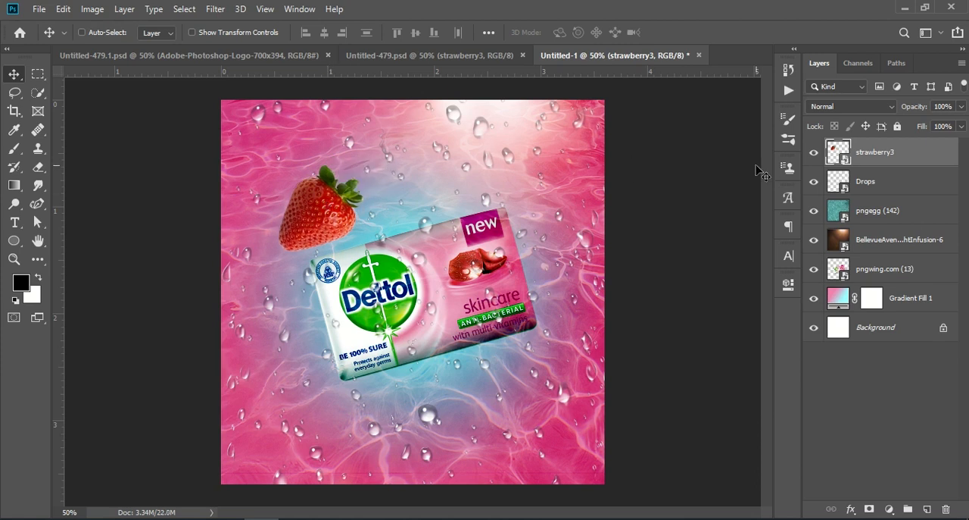
Step: Duplicate the strawberry3 layer and move the copy to the lower right of the soap bar
drag(946, 155, 927, 509)
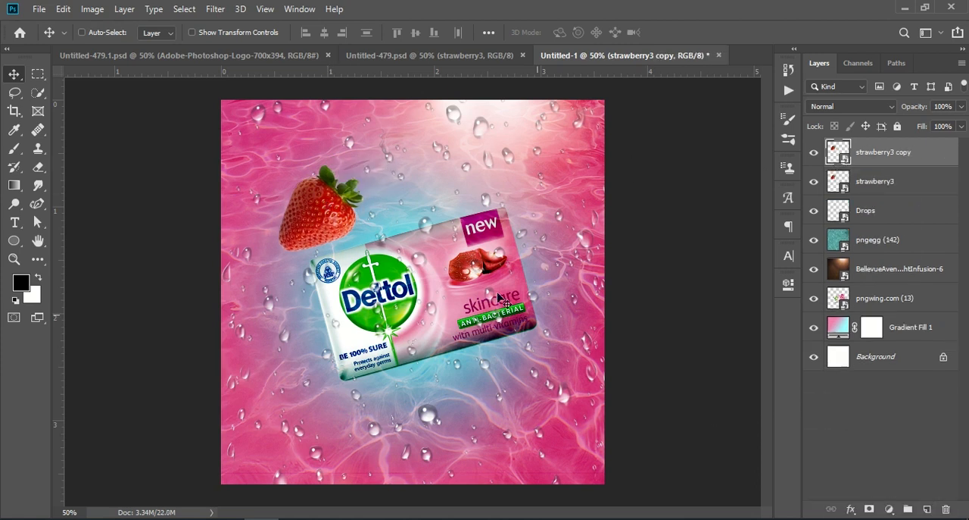
drag(311, 195, 522, 354)
click(893, 408)
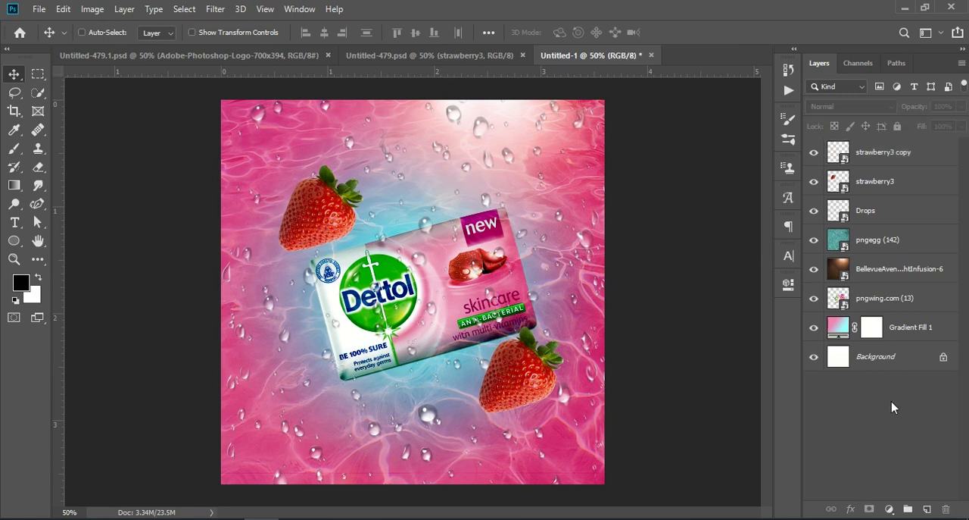
Step: Compare with the reference document, then place the pngegg (154) splash image embedded and scale it to cover the canvas
click(409, 55)
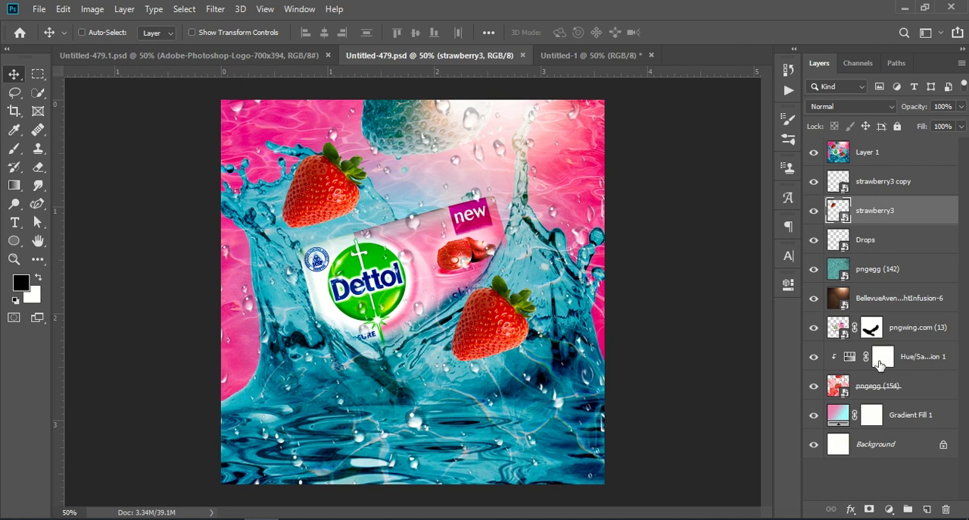
click(591, 55)
click(39, 8)
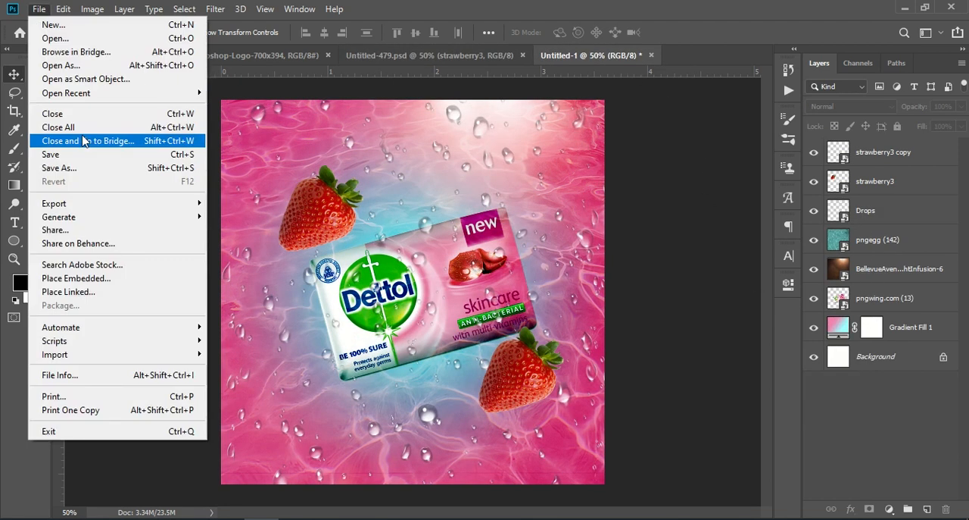
click(108, 278)
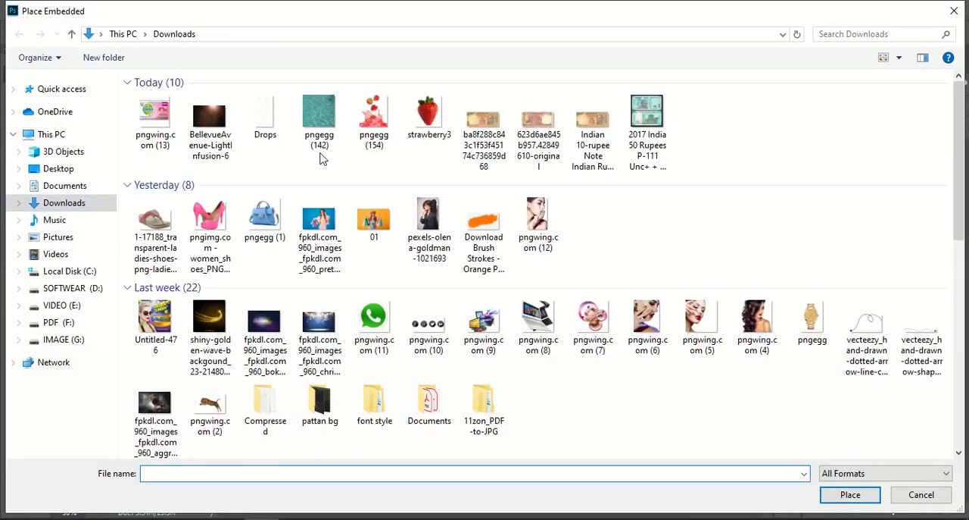
click(374, 121)
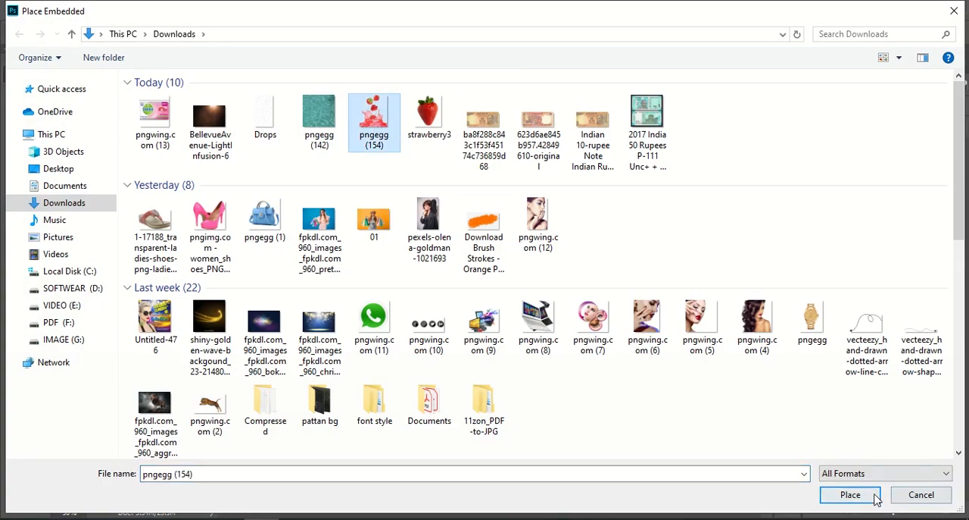
click(850, 494)
drag(413, 391, 368, 393)
drag(536, 293, 648, 291)
drag(559, 346, 554, 290)
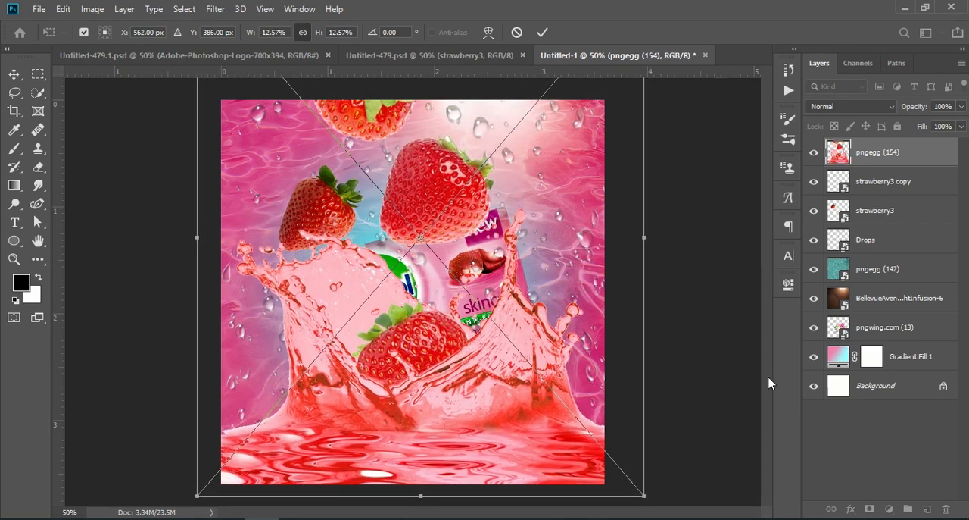
click(847, 436)
Step: Move the pngegg (154) layer below pngwing.com (13) and toggle its visibility to check it
drag(905, 152, 880, 337)
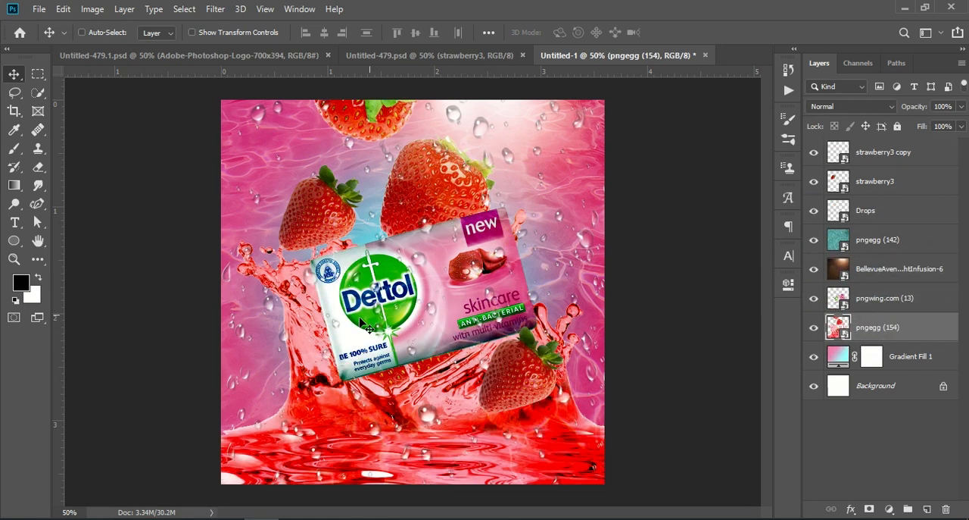
click(813, 328)
click(813, 328)
Step: Lower pngwing.com (13) opacity to 46%, add a layer mask, and paint black over the soap's lower part behind the splash
click(894, 296)
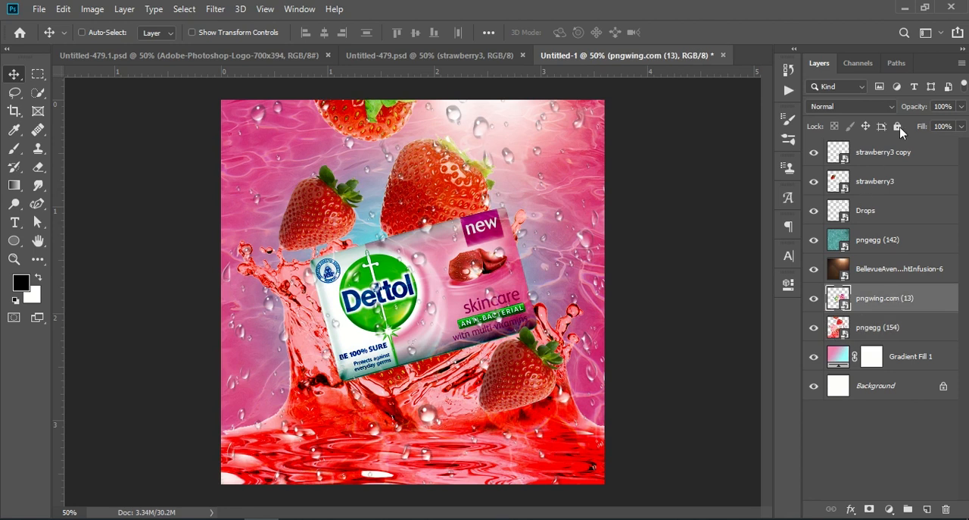
drag(913, 106, 853, 123)
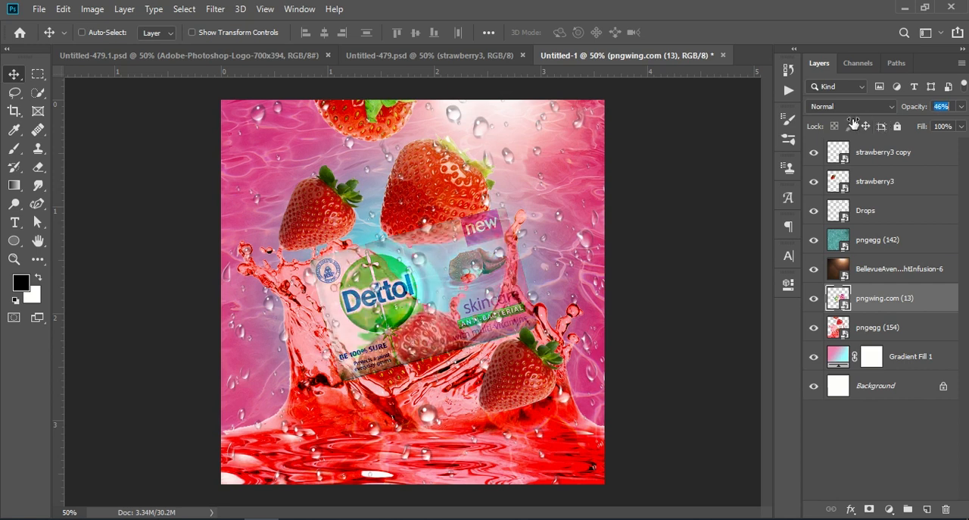
click(866, 508)
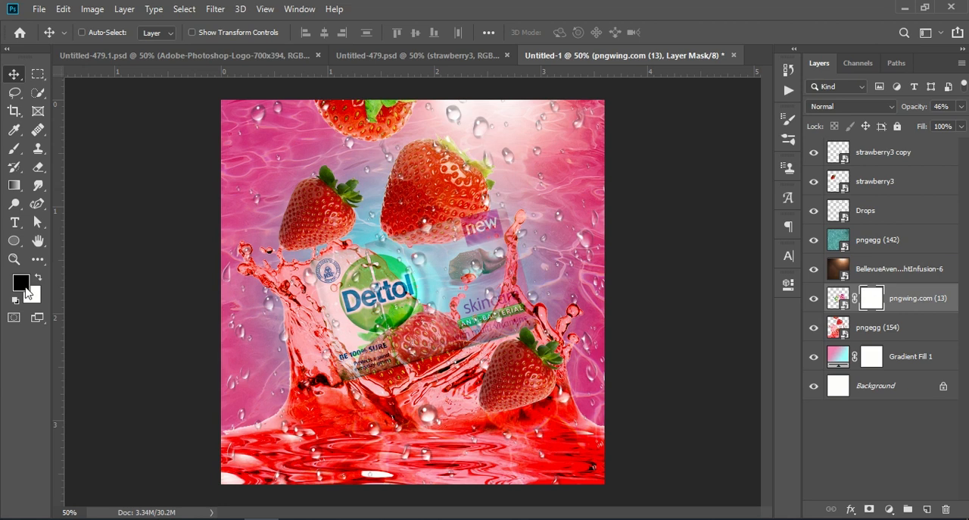
click(14, 148)
mouse_move(486, 331)
mouse_down()
mouse_move(523, 299)
mouse_move(545, 297)
mouse_move(541, 250)
mouse_move(531, 250)
mouse_move(499, 327)
mouse_move(515, 332)
mouse_move(449, 383)
mouse_move(365, 392)
mouse_up()
mouse_move(284, 284)
mouse_down()
mouse_move(326, 368)
mouse_move(368, 392)
mouse_up()
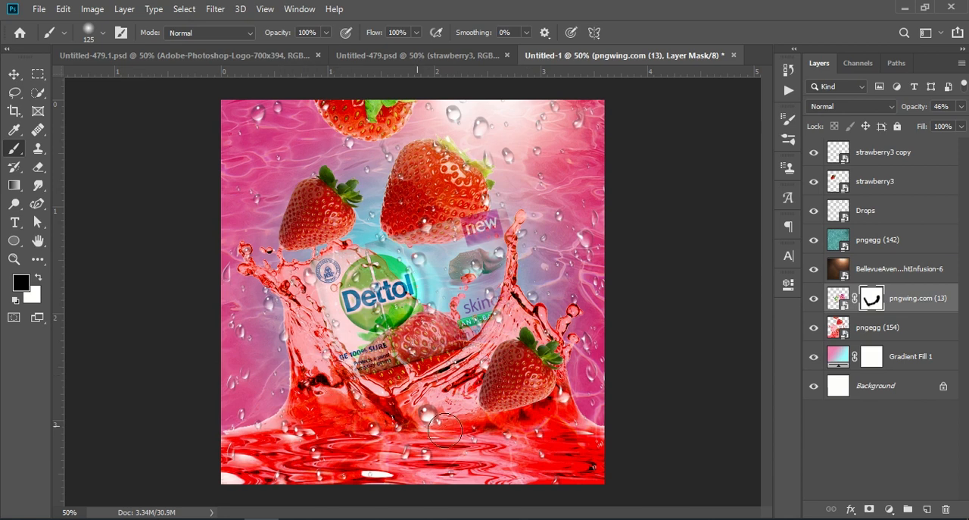
Step: Restore the pngwing.com (13) layer's opacity to 100%
key(ctrl+2)
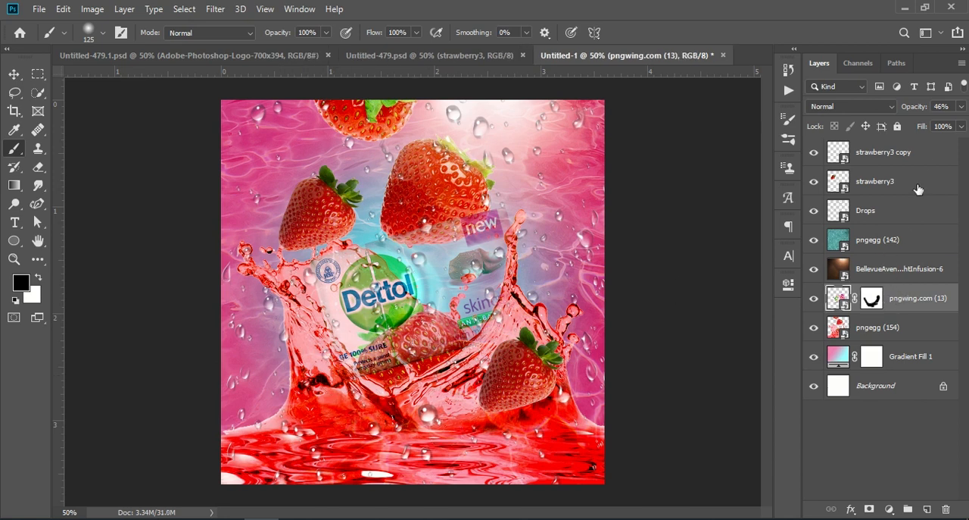
drag(916, 110, 968, 104)
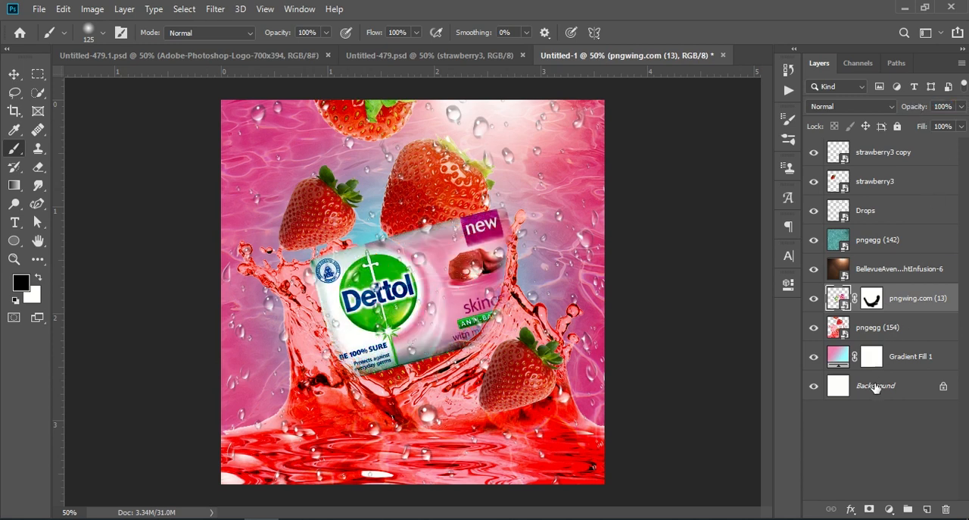
Step: Free transform the pngegg (154) splash, shifting it up and stretching it to 13.05% so it reaches the canvas bottom
click(898, 409)
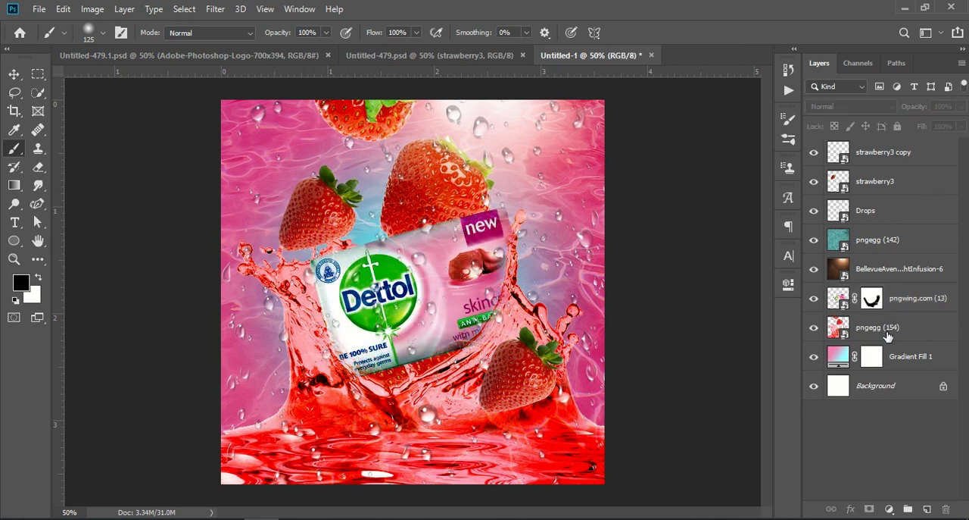
click(878, 331)
click(814, 329)
click(814, 329)
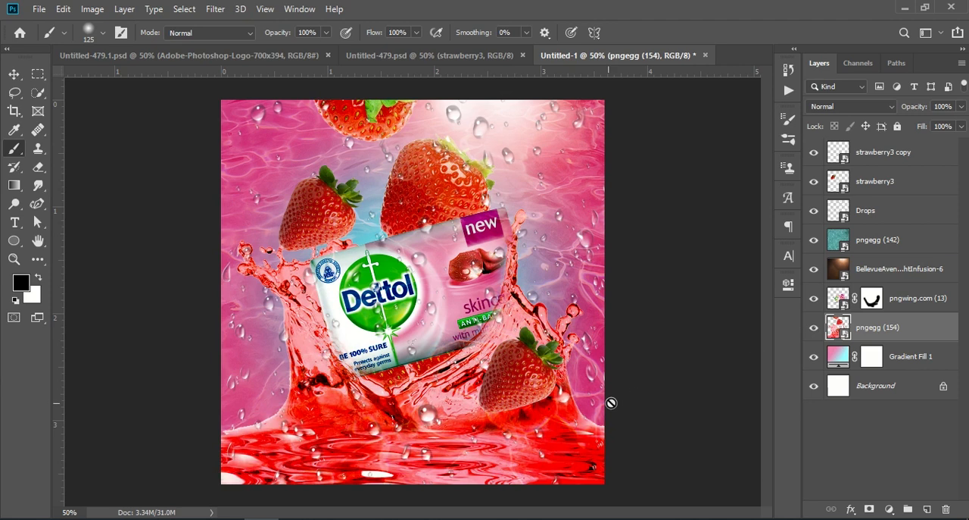
key(super+t)
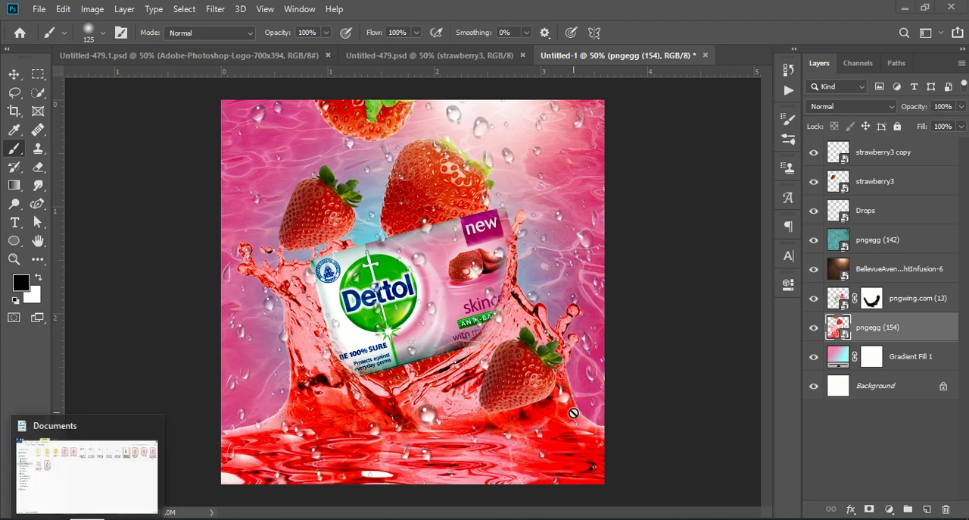
key(ctrl+t)
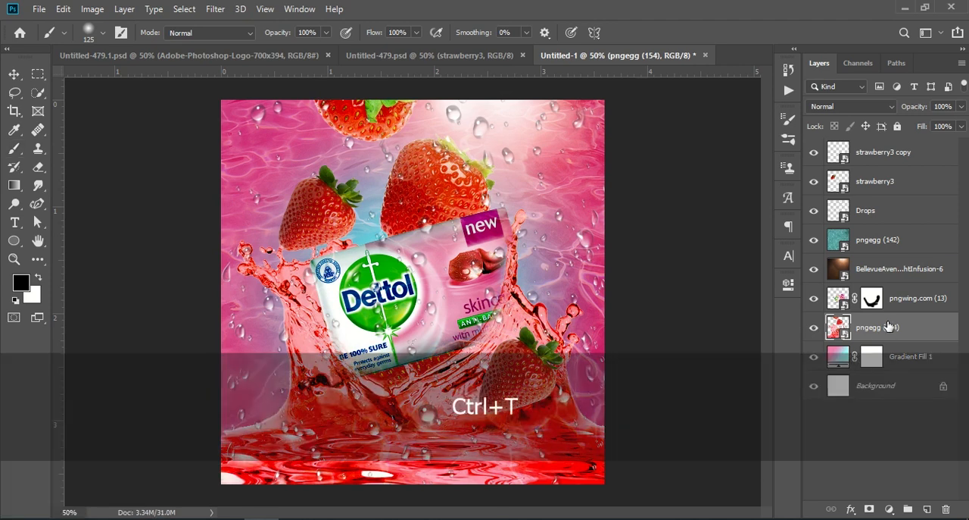
drag(423, 240, 446, 303)
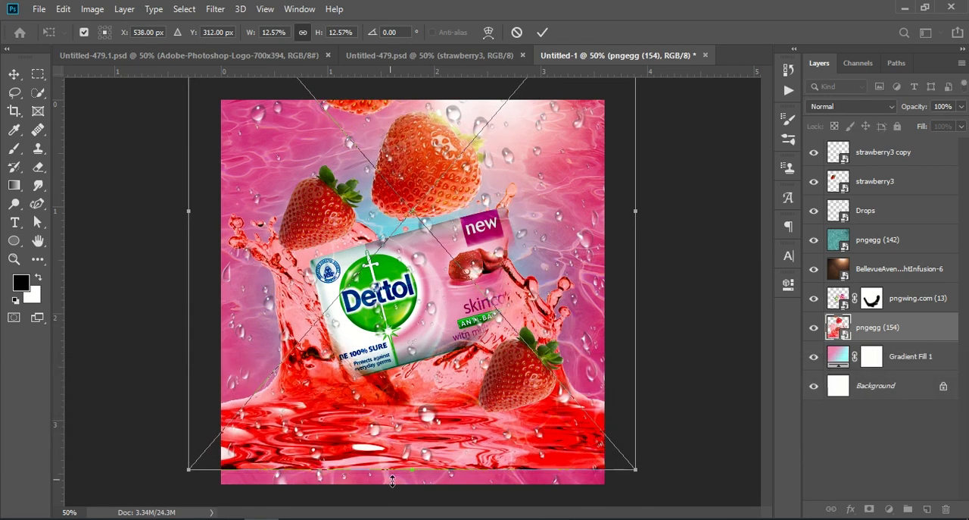
drag(416, 468, 415, 483)
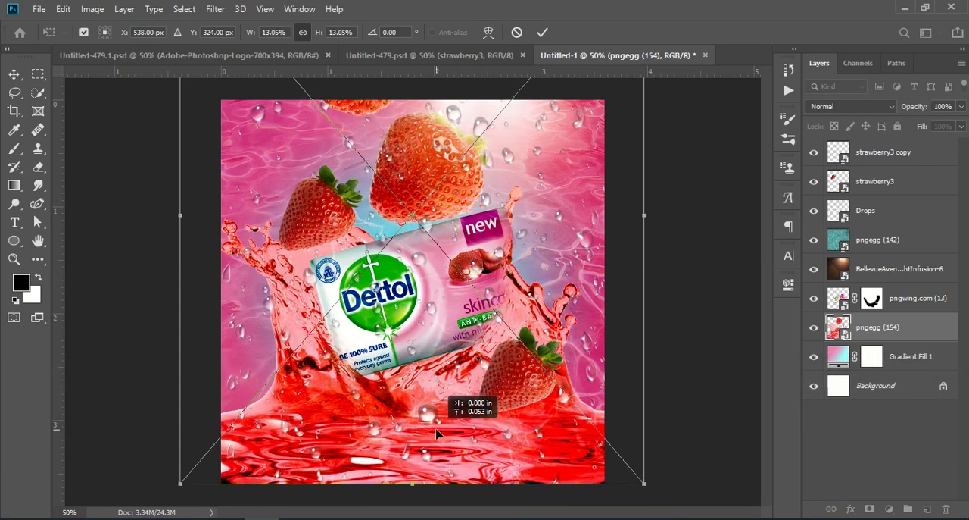
click(875, 421)
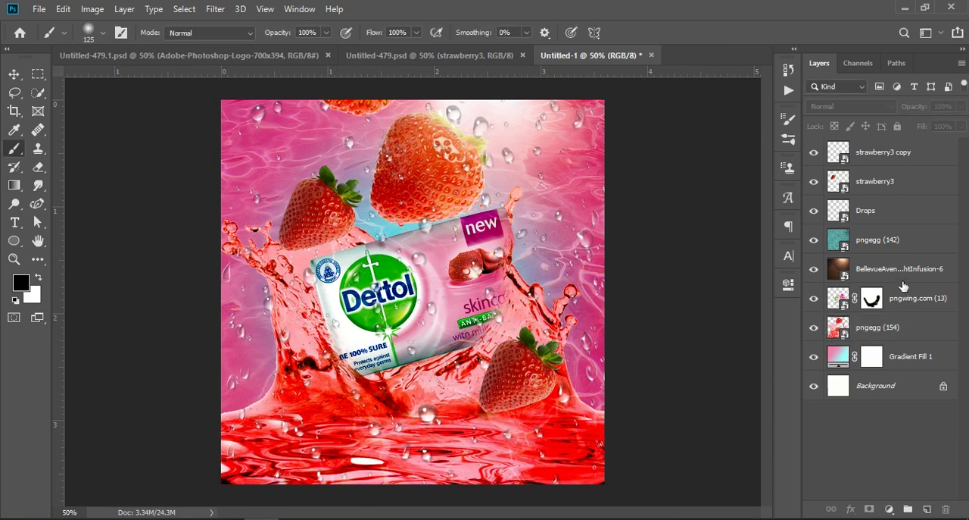
Step: Refine the pngwing.com (13) mask, painting black and white so the soap sits inside the splash
click(875, 301)
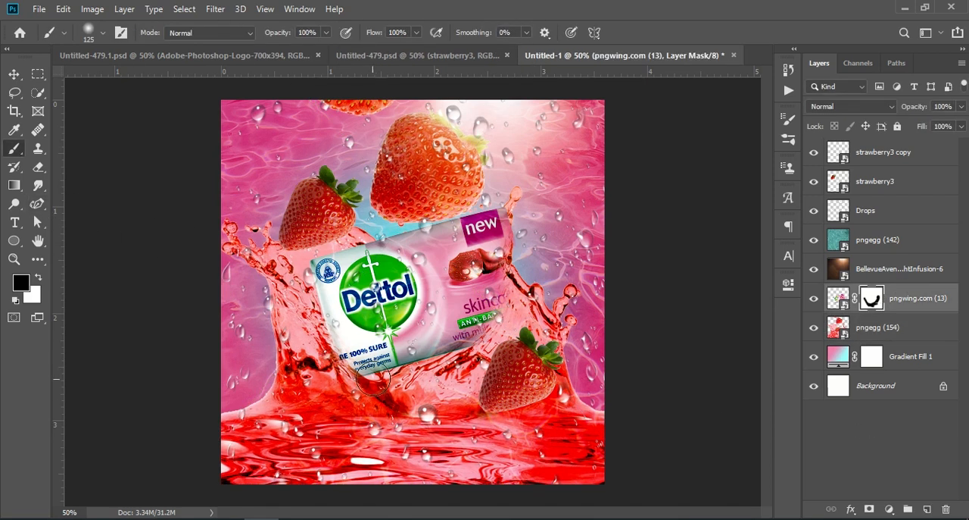
mouse_move(477, 359)
mouse_down()
mouse_move(413, 366)
mouse_move(478, 361)
mouse_move(498, 345)
mouse_move(460, 367)
mouse_move(500, 341)
mouse_up()
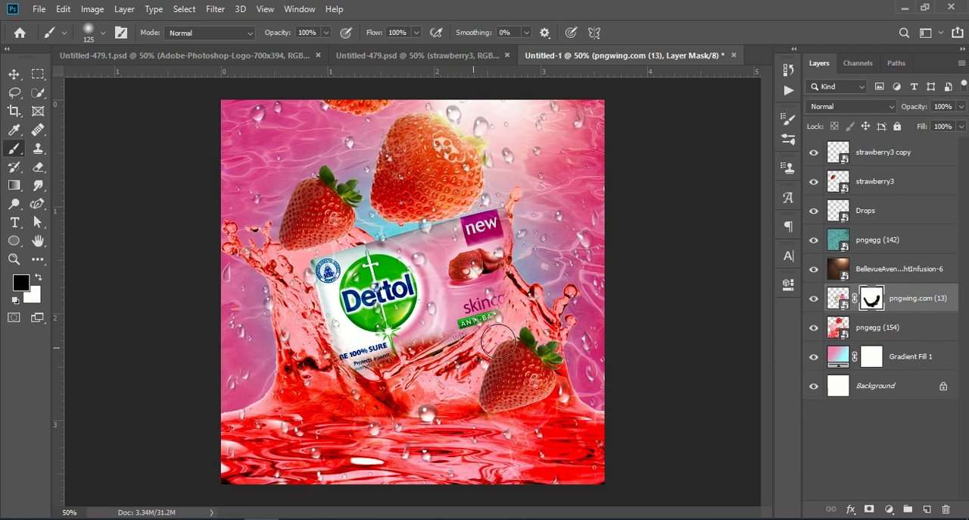
mouse_move(330, 389)
mouse_down()
mouse_move(306, 351)
mouse_move(412, 389)
mouse_move(355, 373)
mouse_move(511, 392)
mouse_move(384, 364)
mouse_move(528, 351)
mouse_move(372, 386)
mouse_move(517, 339)
mouse_move(521, 307)
mouse_move(448, 361)
mouse_move(481, 332)
mouse_move(509, 241)
mouse_up()
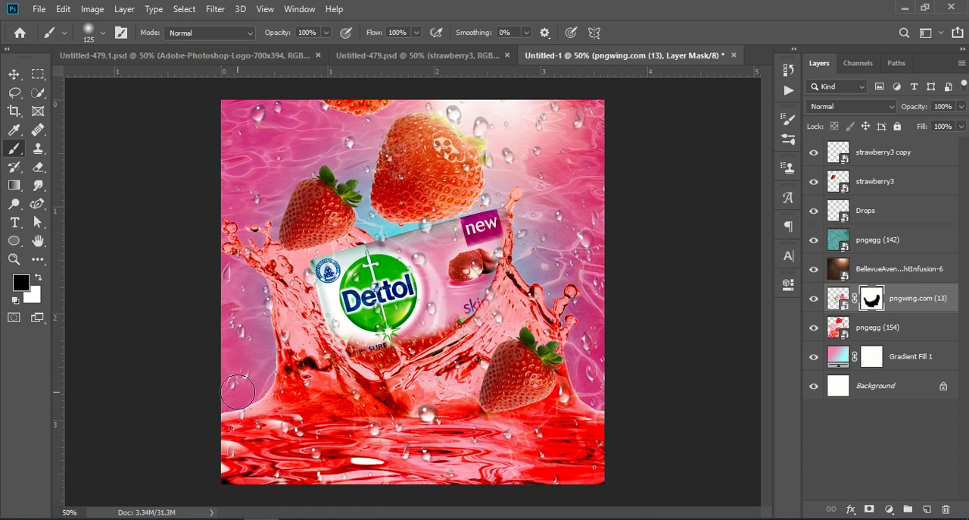
click(40, 281)
mouse_move(360, 338)
mouse_down()
mouse_move(383, 354)
mouse_move(450, 319)
mouse_up()
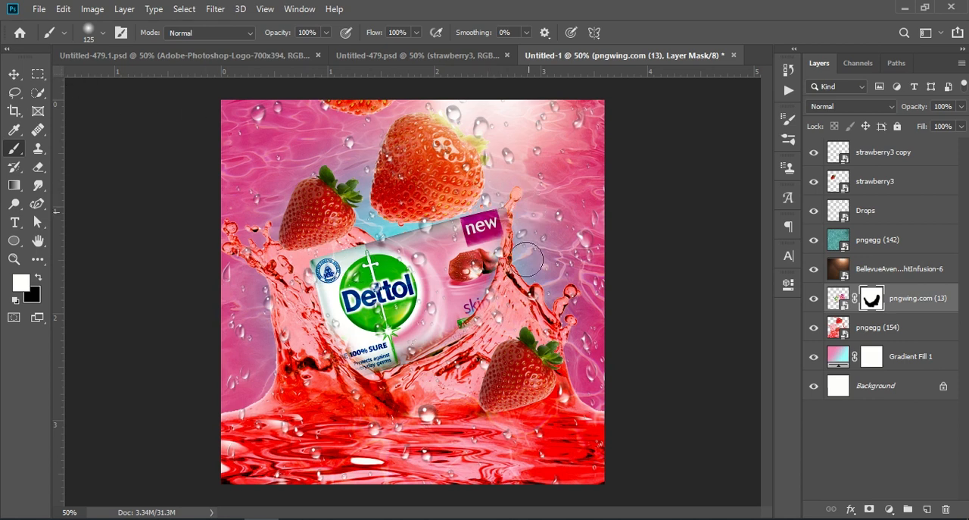
click(38, 277)
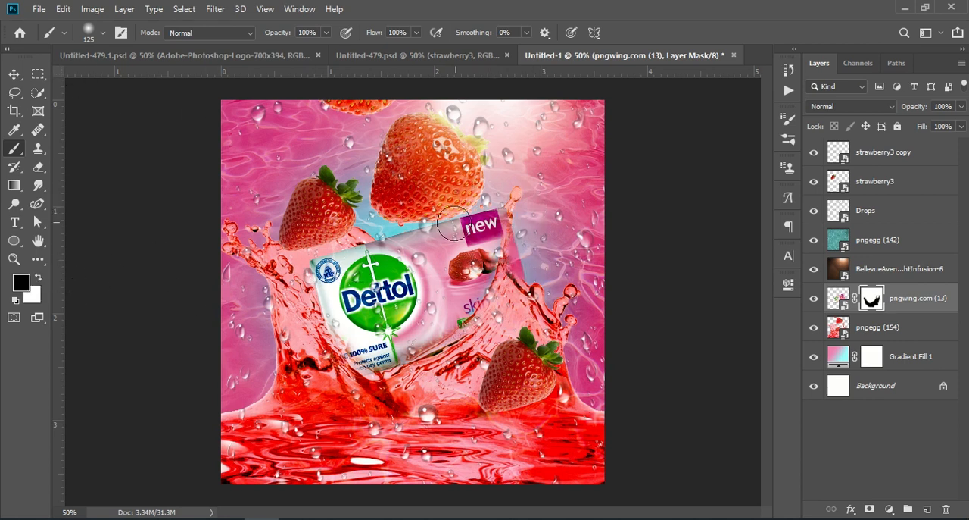
mouse_move(516, 215)
mouse_down()
mouse_move(525, 265)
mouse_move(523, 246)
mouse_move(498, 311)
mouse_up()
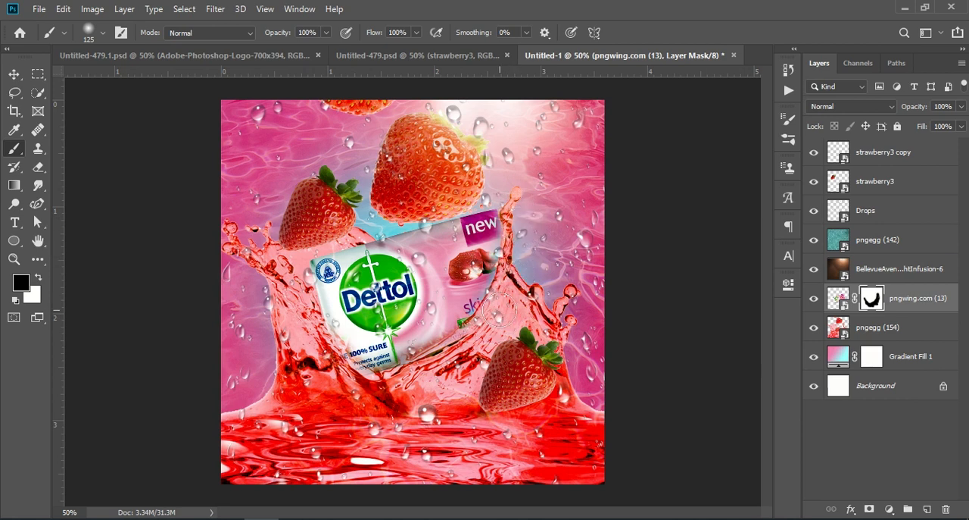
click(828, 300)
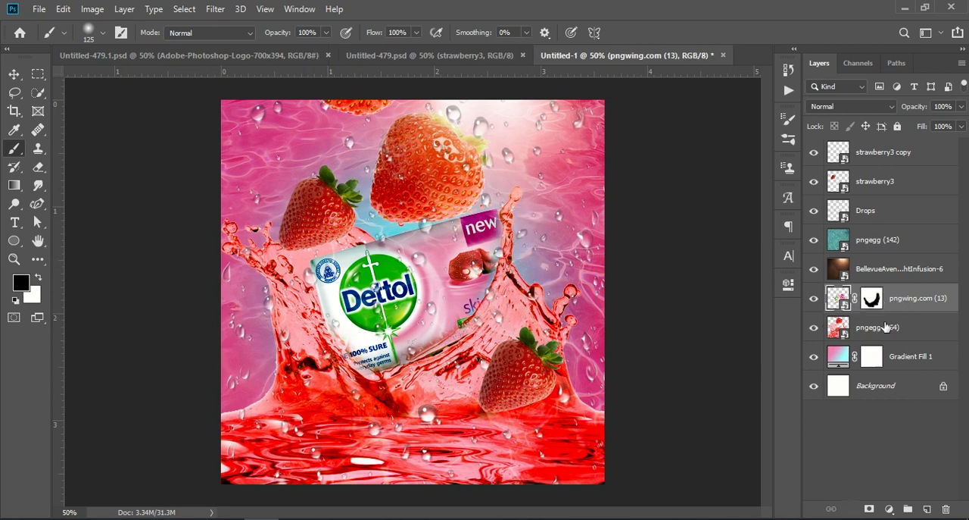
Step: Select the pngegg (154) layer and toggle its visibility to compare the composite
click(886, 325)
click(814, 327)
click(814, 327)
click(813, 327)
click(813, 327)
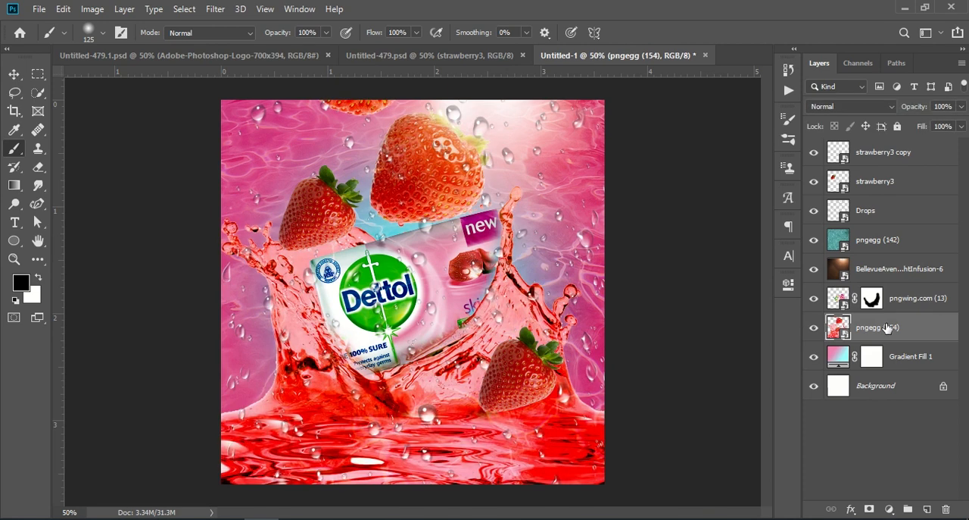
Step: Add a Hue/Saturation adjustment layer above pngegg (154) with the Custom preset and enter a Hue of 218
click(888, 509)
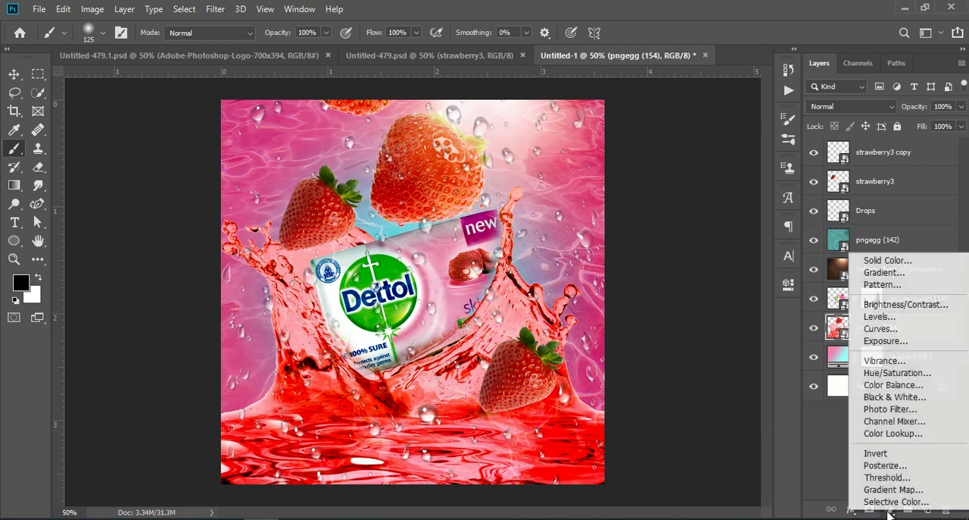
click(897, 372)
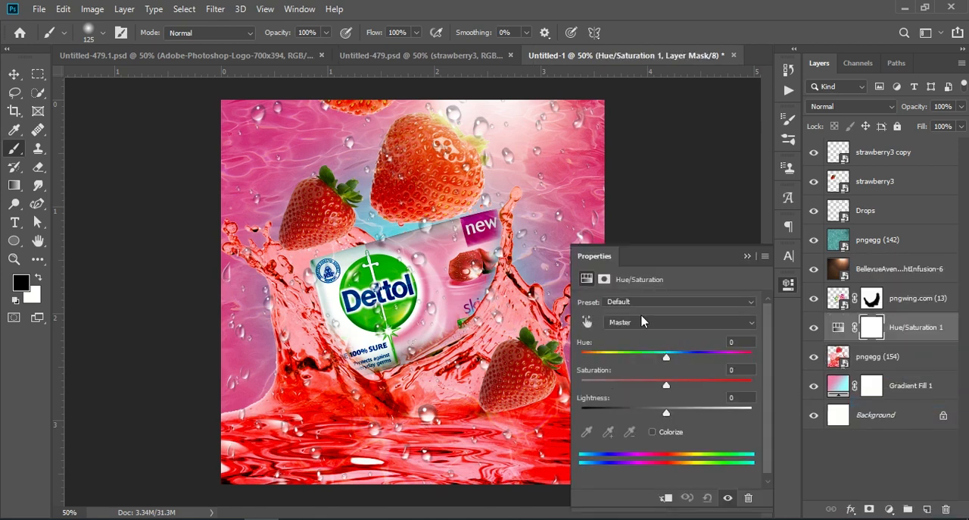
click(646, 322)
click(640, 321)
click(646, 303)
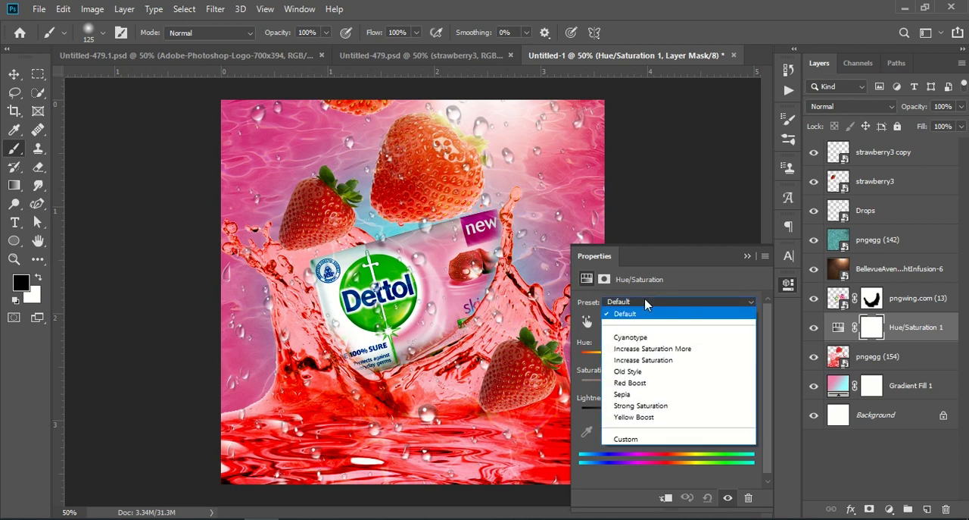
click(626, 439)
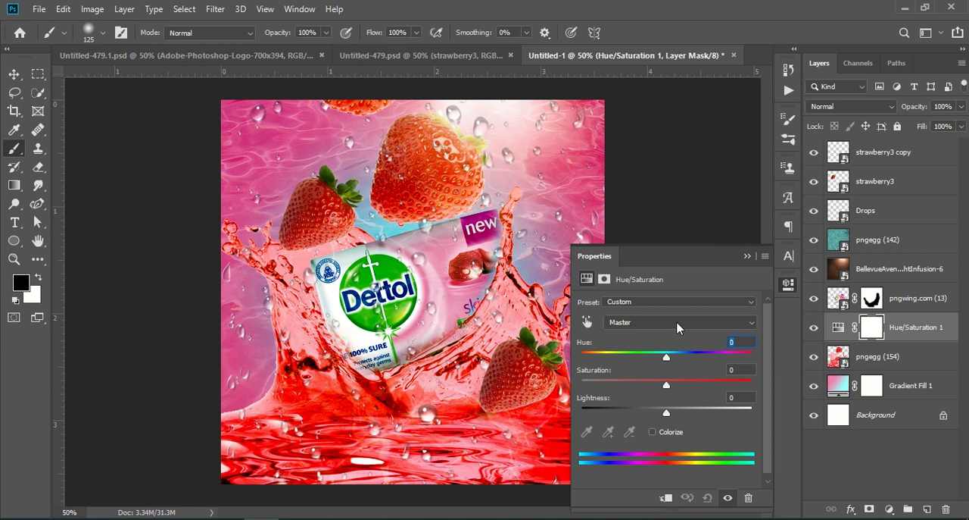
text(218)
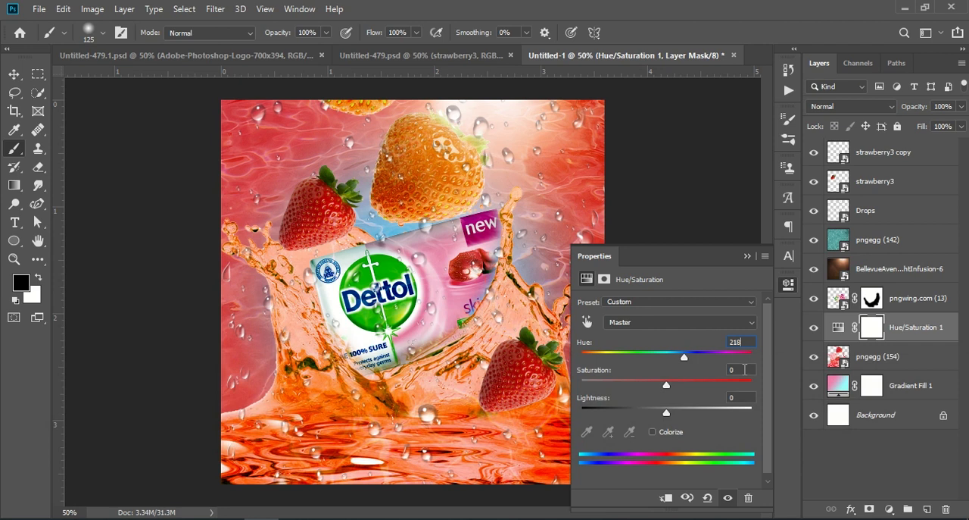
click(731, 370)
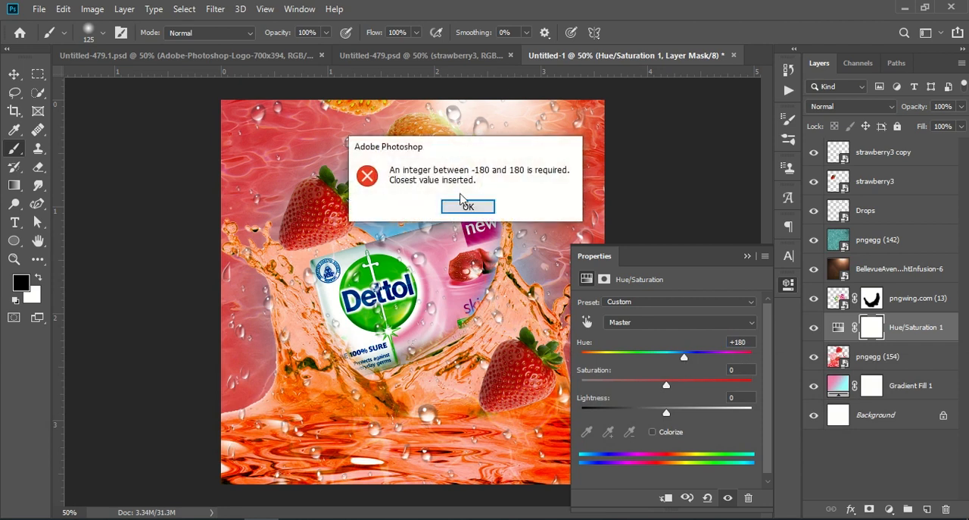
Step: Dismiss the error and clip the Hue/Saturation adjustment to the pngegg (154) layer
click(466, 204)
click(510, 506)
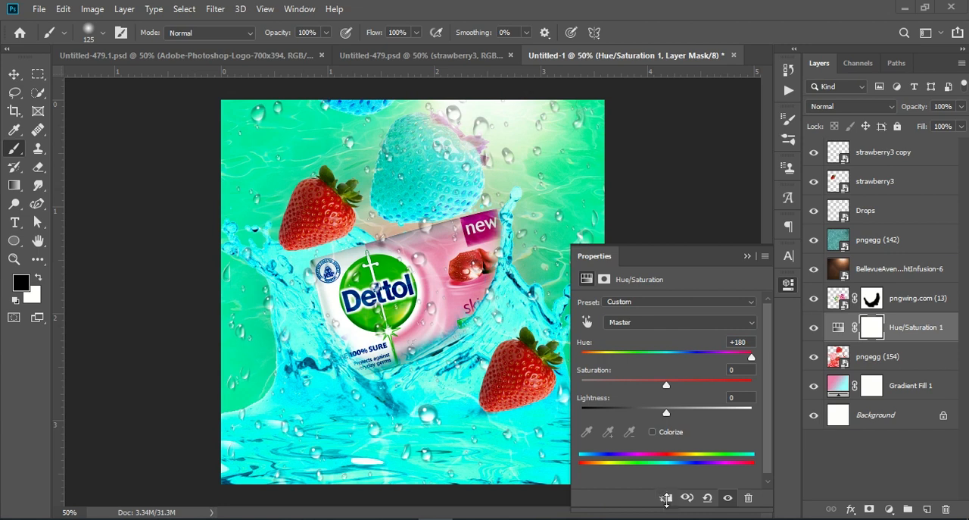
click(666, 498)
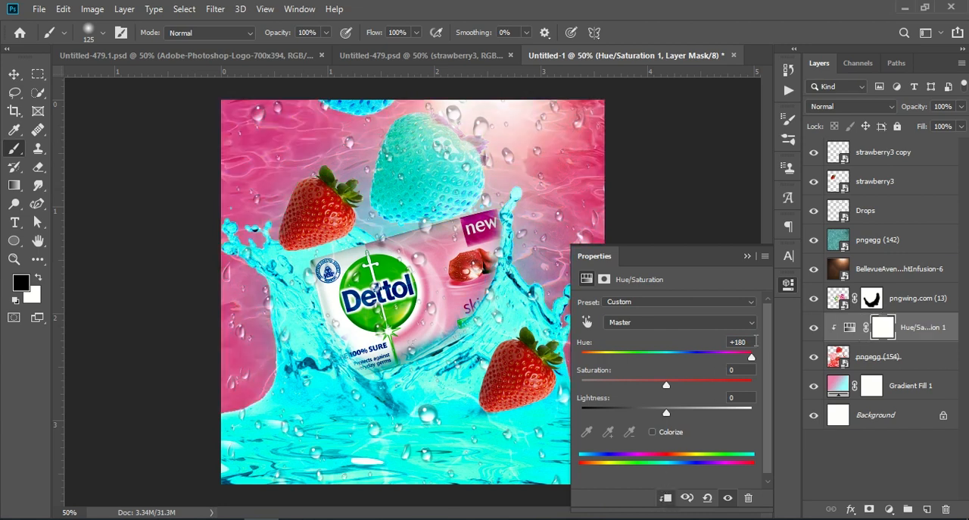
Step: Try to set the Hue to 218
text(218)
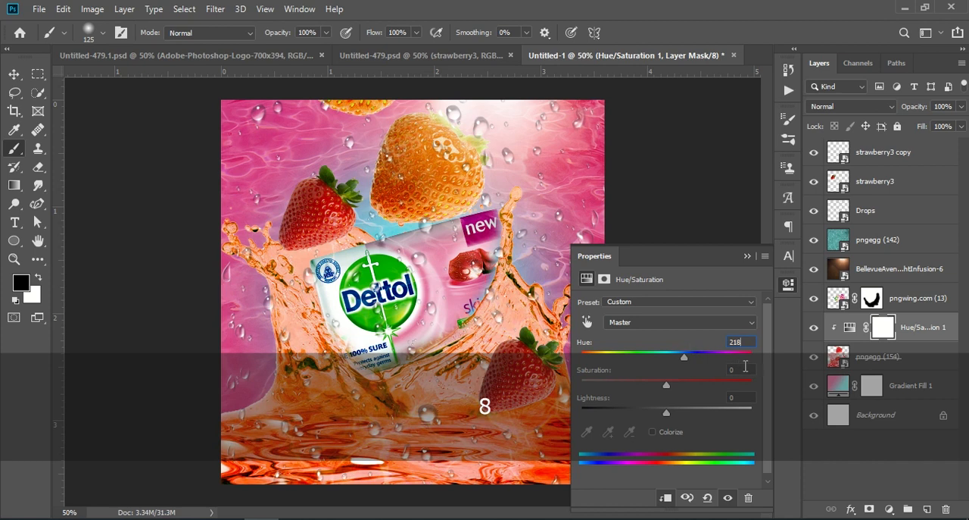
key(Return)
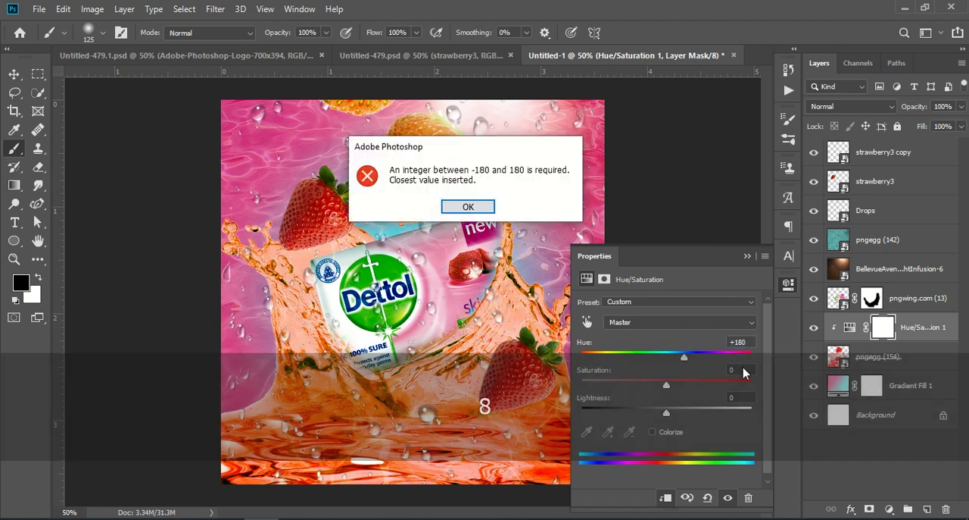
click(468, 206)
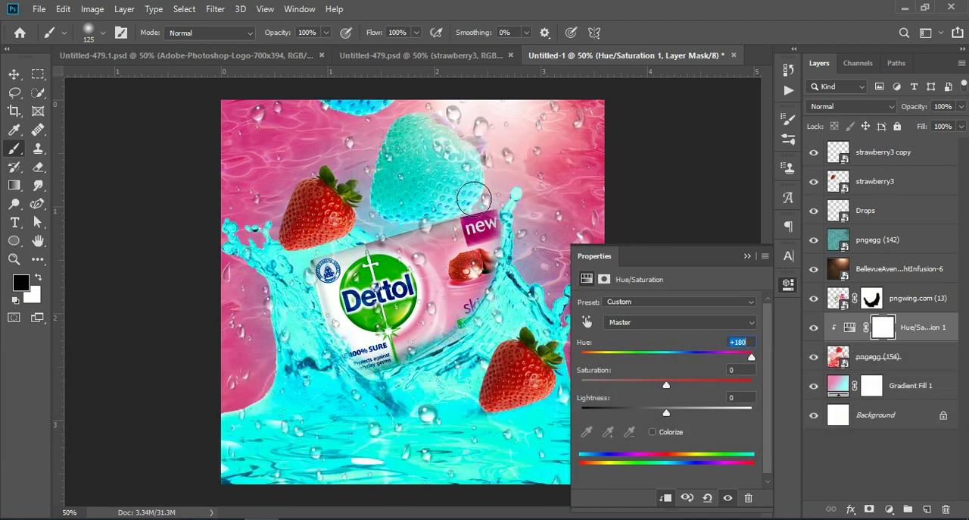
Step: Sample the soap's pink with the targeted adjustment tool to pick Reds and try setting its Hue to 218
click(587, 321)
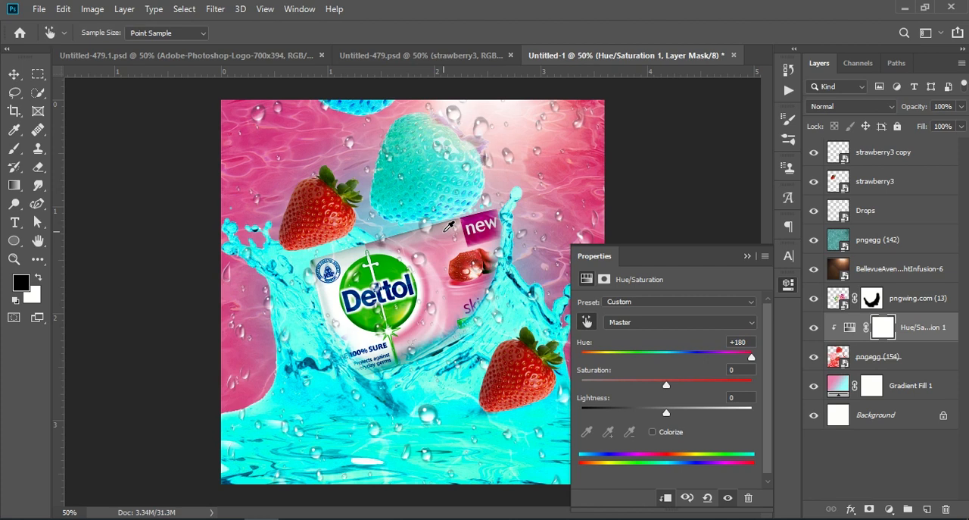
click(447, 229)
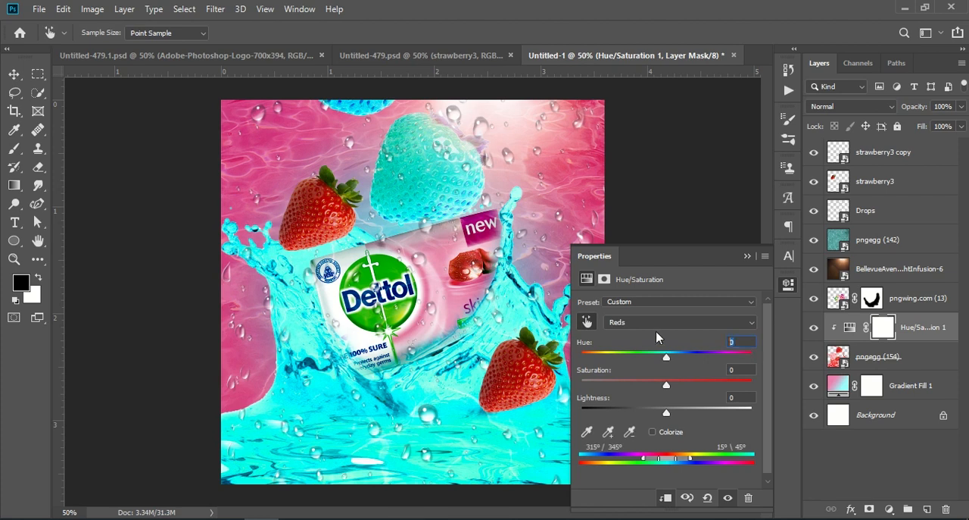
text(218)
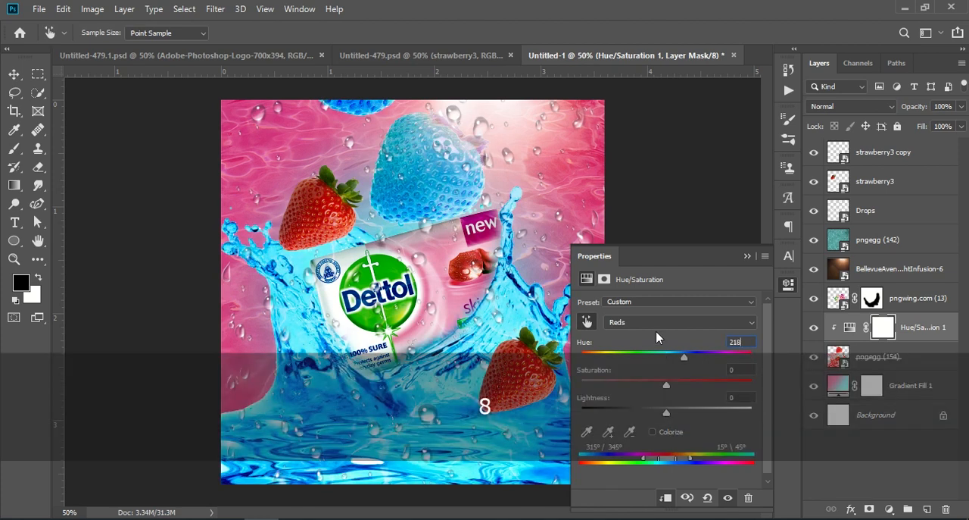
key(Return)
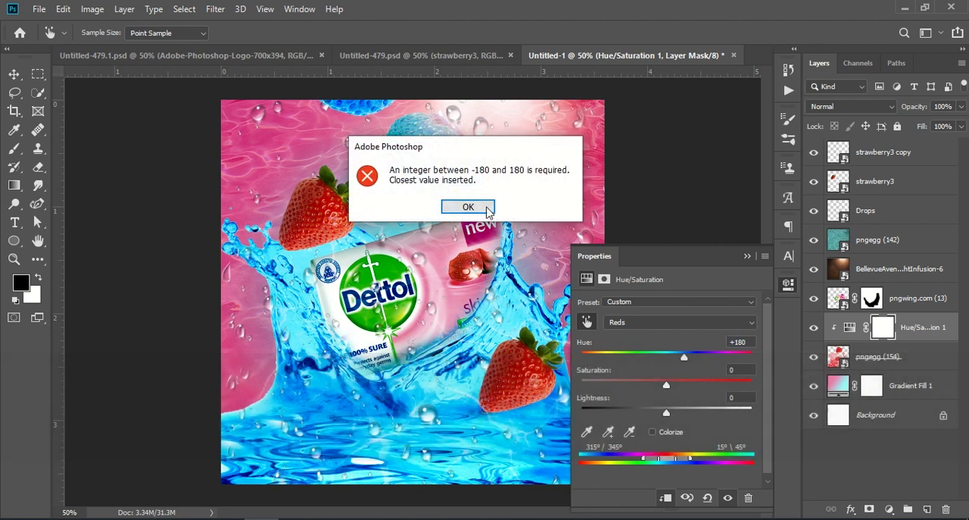
click(482, 210)
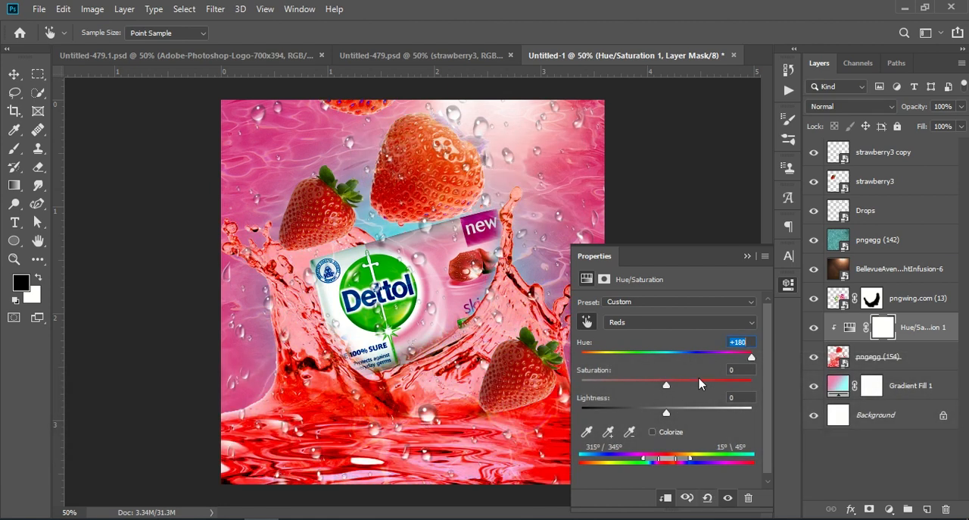
Step: Enable Colorize and set Hue to 218, Saturation to 18 and Lightness to -10
key(b)
click(653, 434)
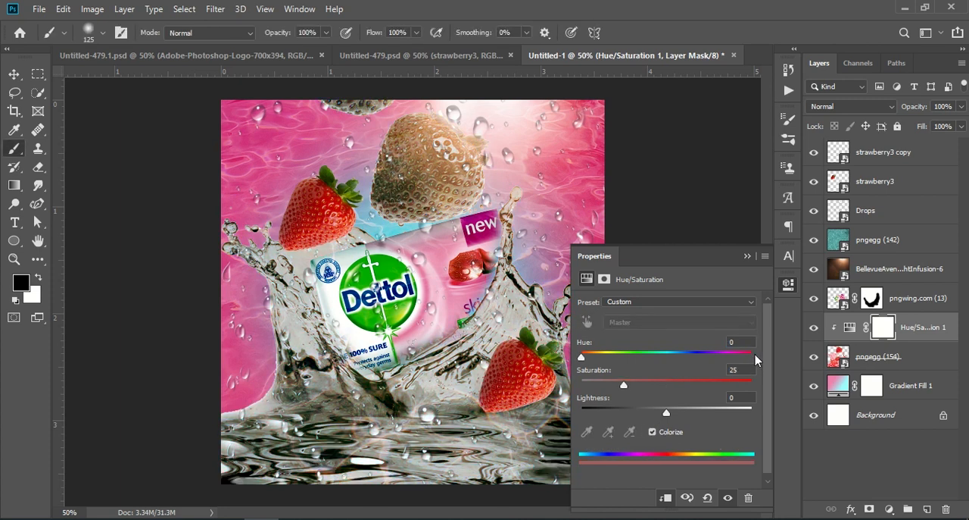
text(218)
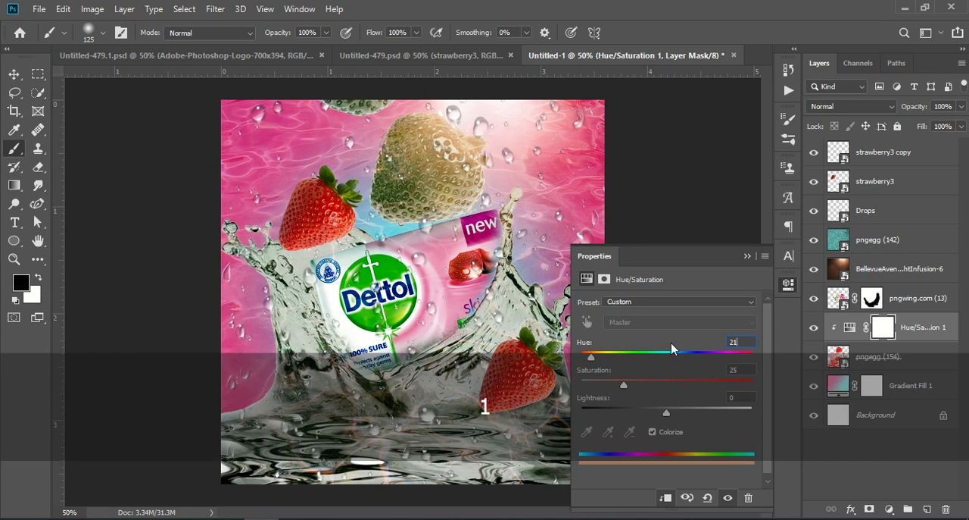
click(743, 369)
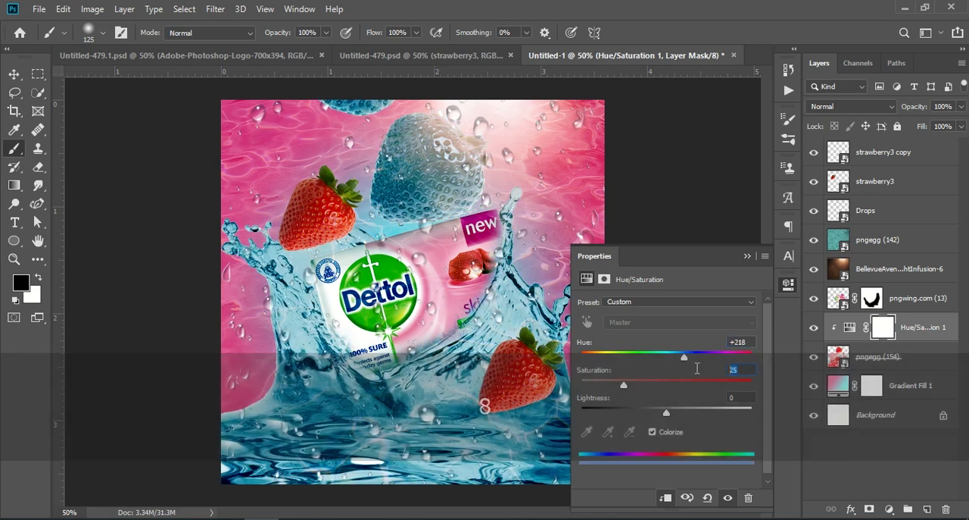
text(18)
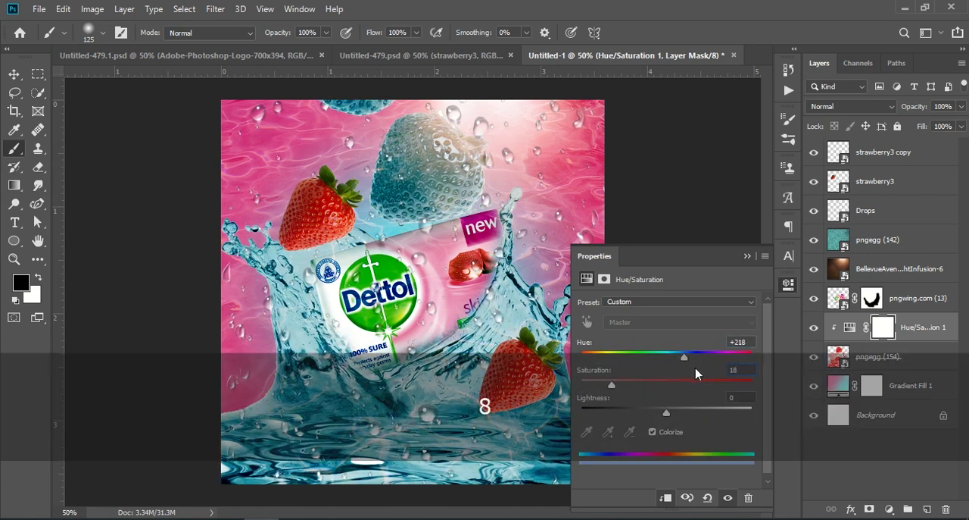
key(Tab)
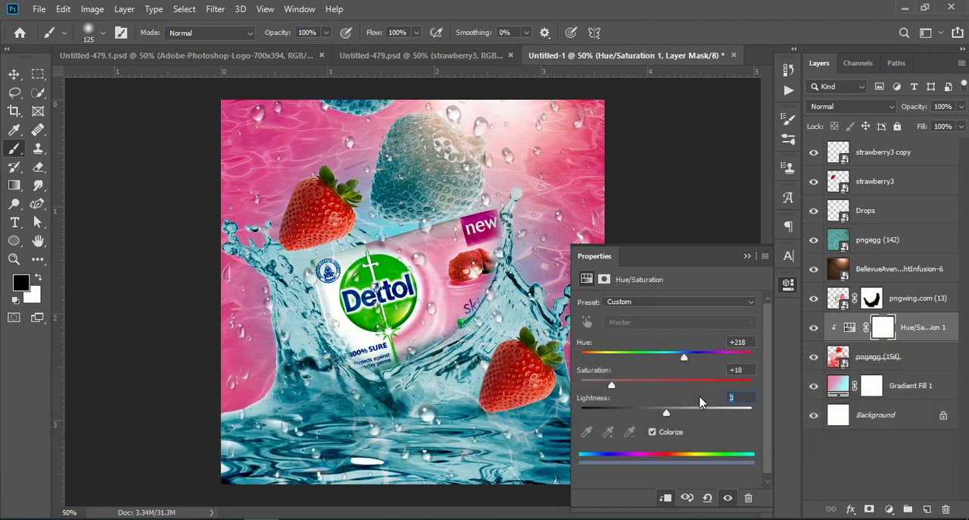
text(-10)
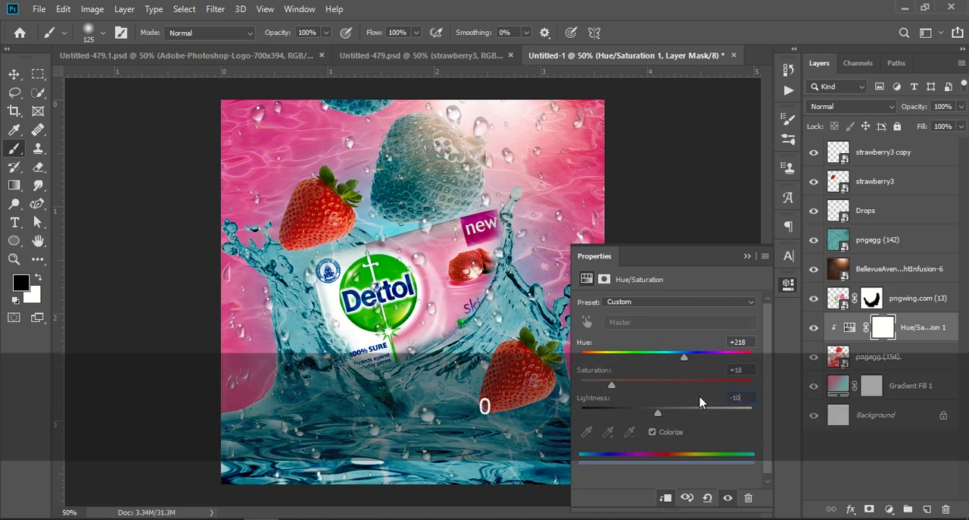
Step: Select the top strawberry3 copy layer, stamp all visible layers into a new merged layer, and toggle its visibility
click(748, 255)
click(884, 154)
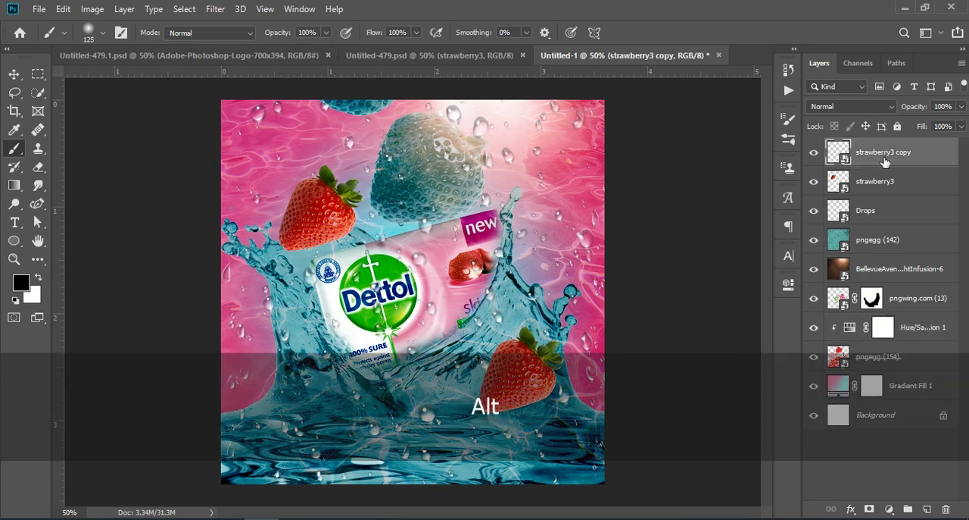
key(ctrl+shift+alt+e)
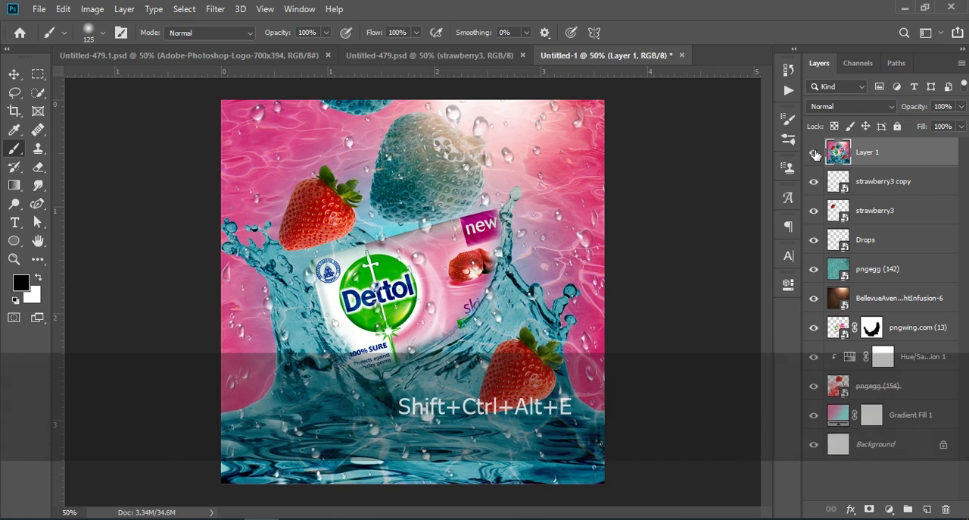
click(815, 154)
click(815, 154)
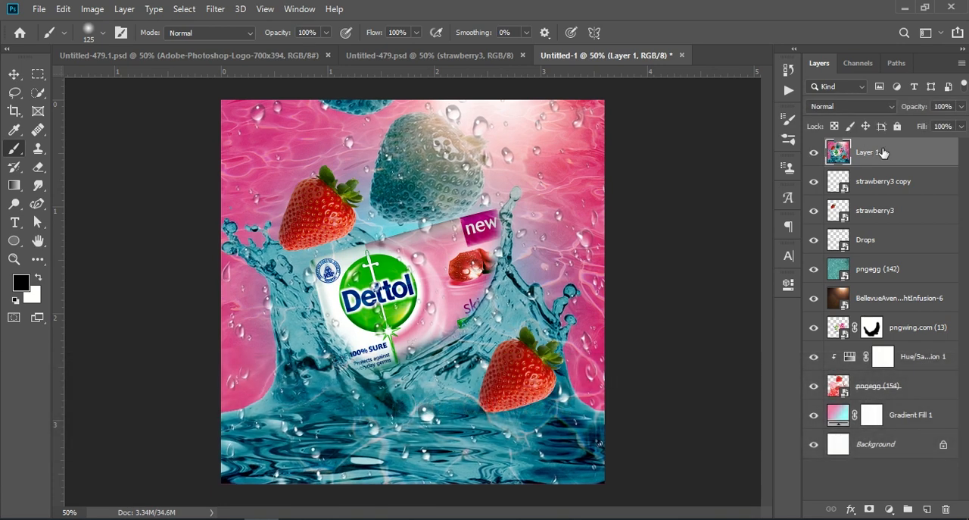
Step: Open the Camera Raw Filter on the merged layer and set Texture +6, Clarity +8, Dehaze +3, Vibrance +4, Saturation +5
click(216, 10)
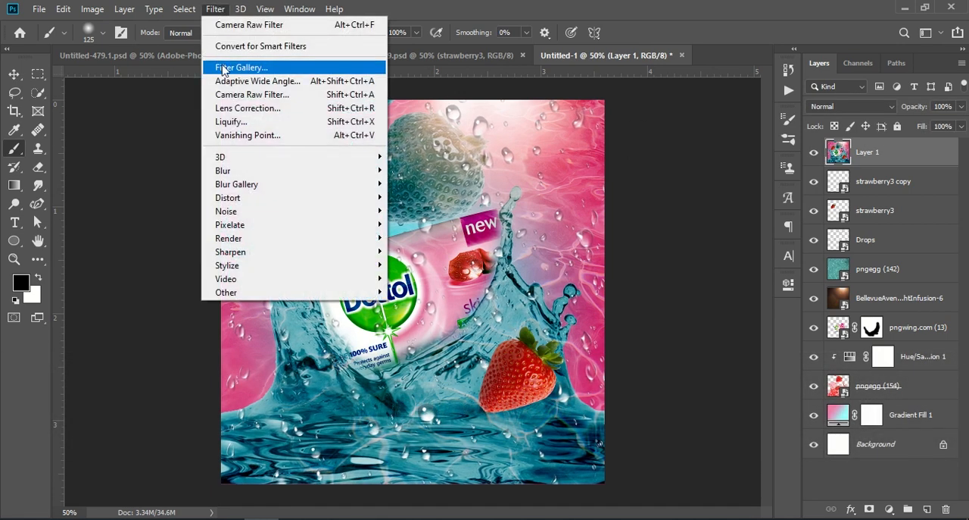
click(300, 95)
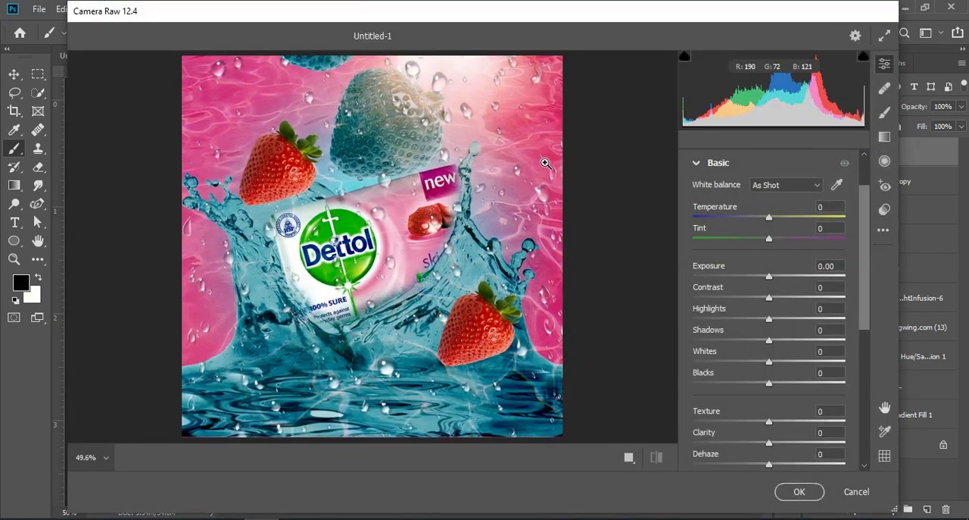
scroll(778, 362, down, 1)
drag(769, 354, 769, 393)
drag(769, 434, 772, 456)
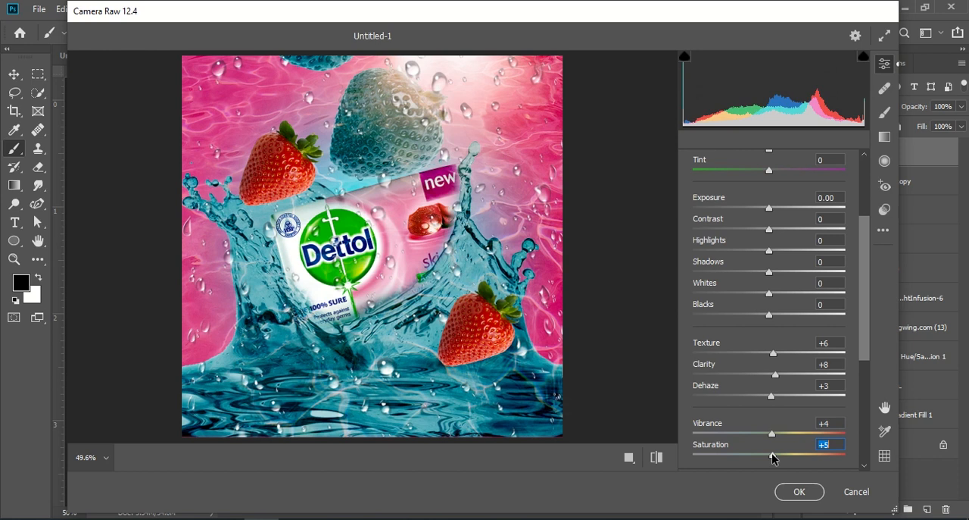
Step: Set Contrast +9, Highlights +7, Shadows +12, Whites +10 and Blacks +13, then apply the filter
scroll(772, 363, up, 1)
drag(769, 262, 780, 350)
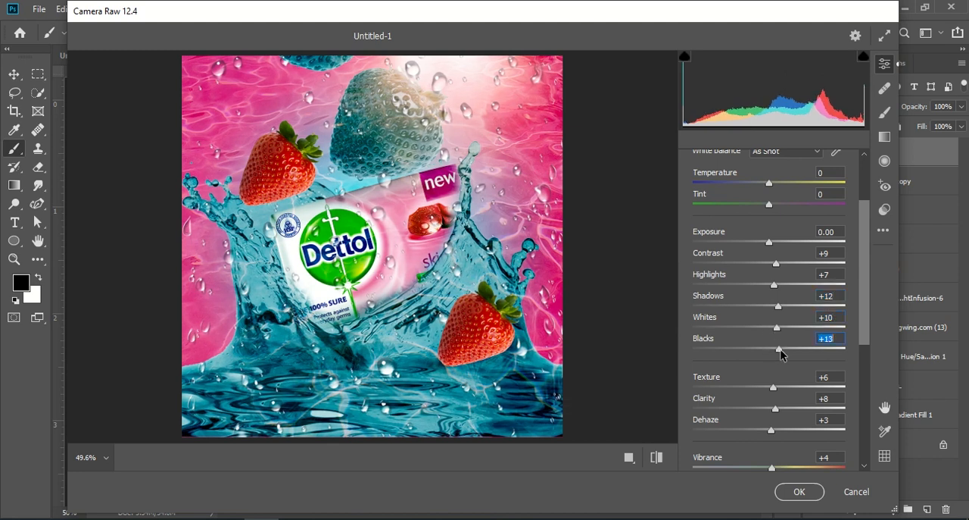
click(797, 491)
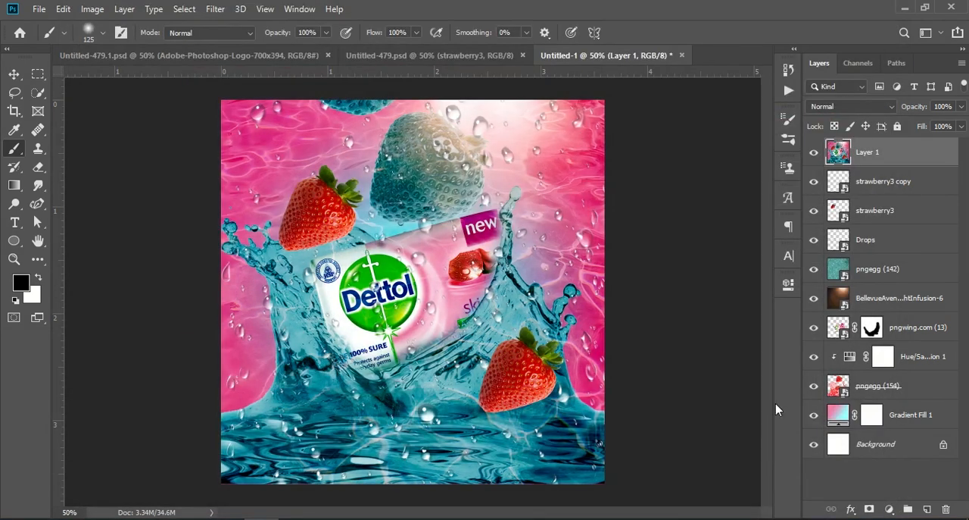
Step: Switch to the Move tool and toggle the merged layer's visibility to compare the before and after
click(13, 73)
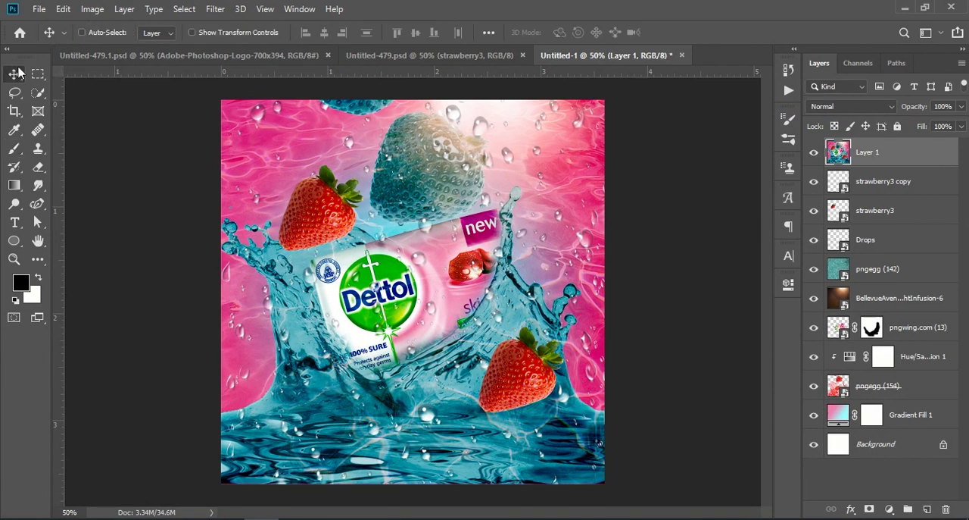
click(814, 153)
click(814, 152)
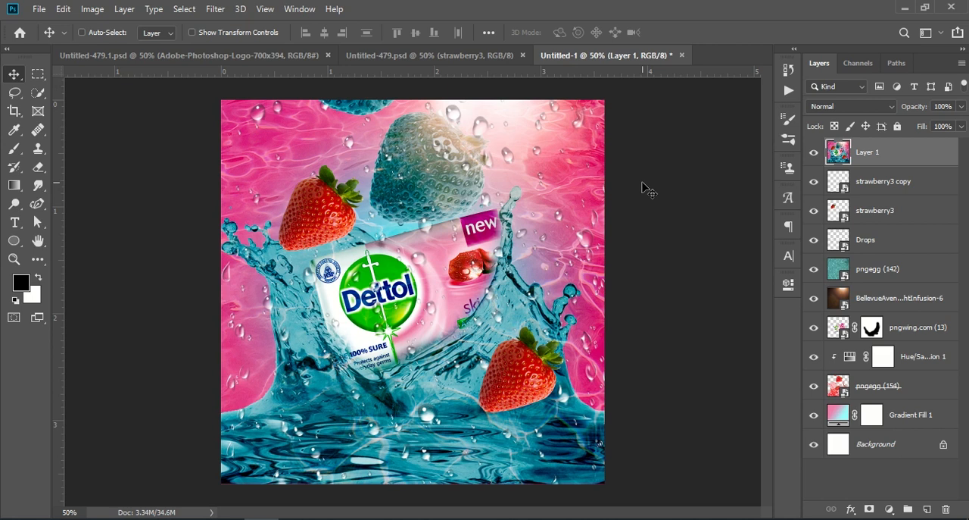